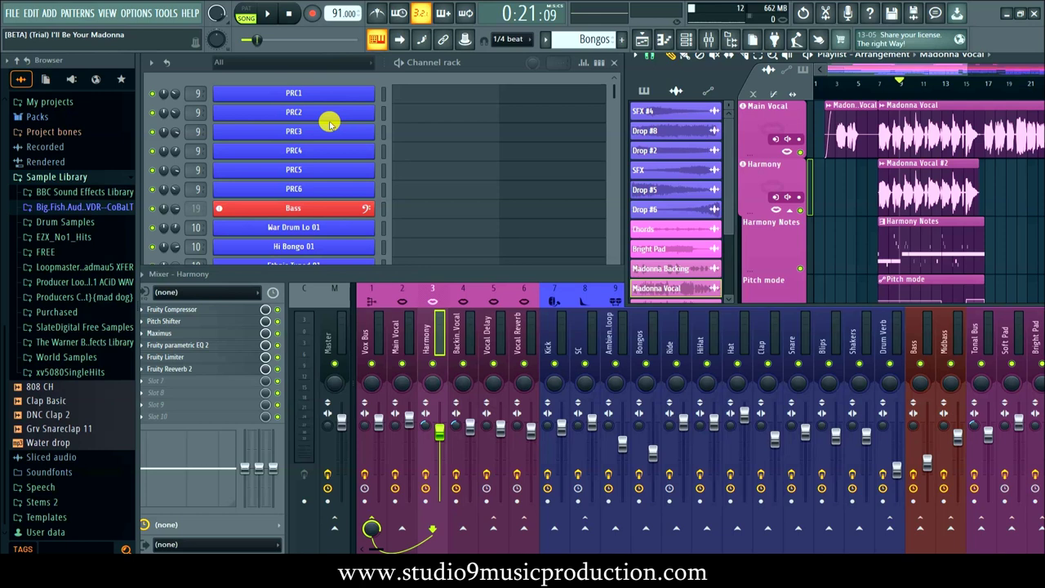
Step: Maximize the Playlist and play the arrangement from bar 7
double_click(687, 78)
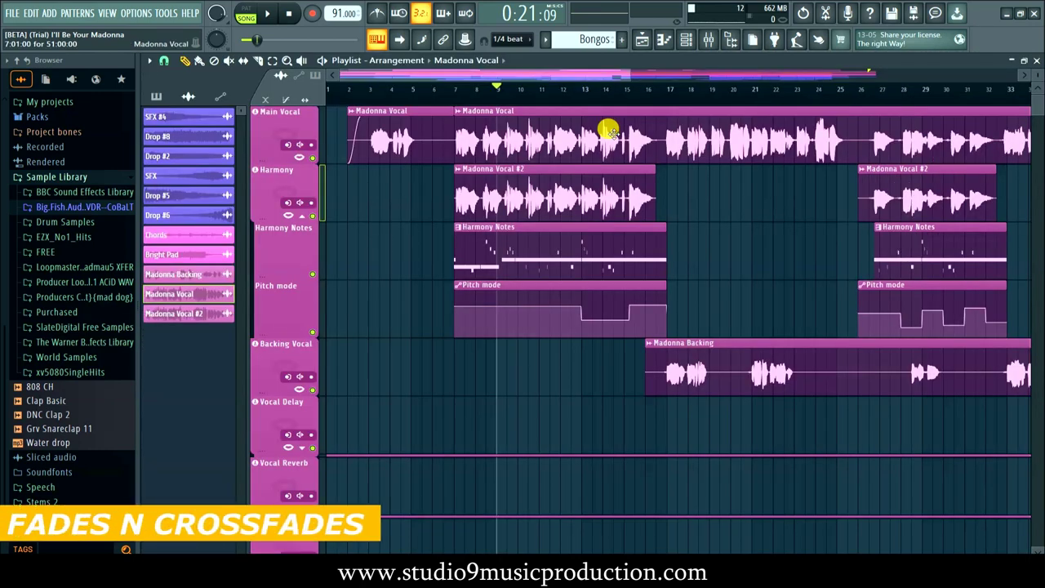
click(455, 89)
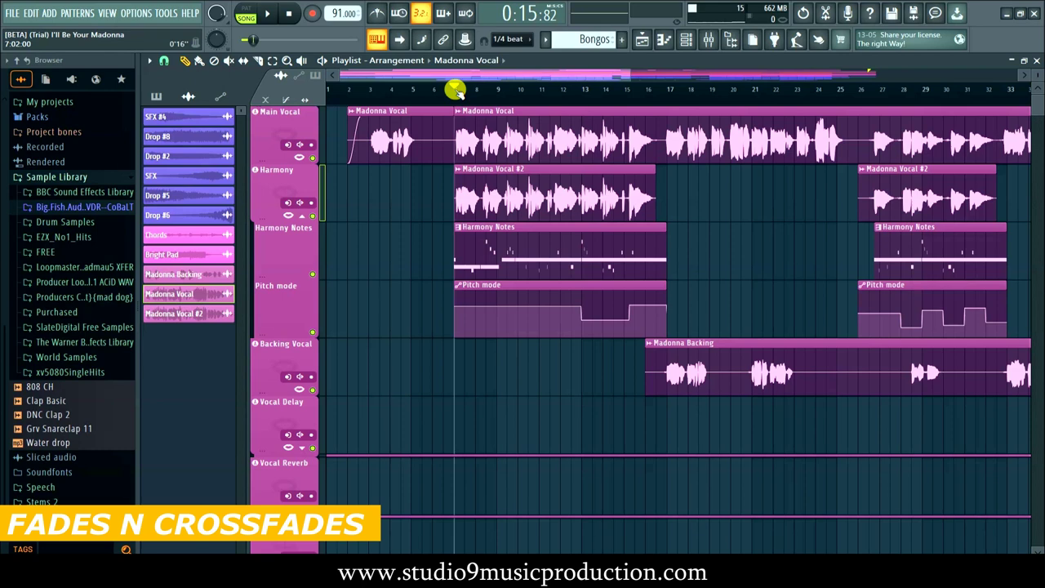
key(space)
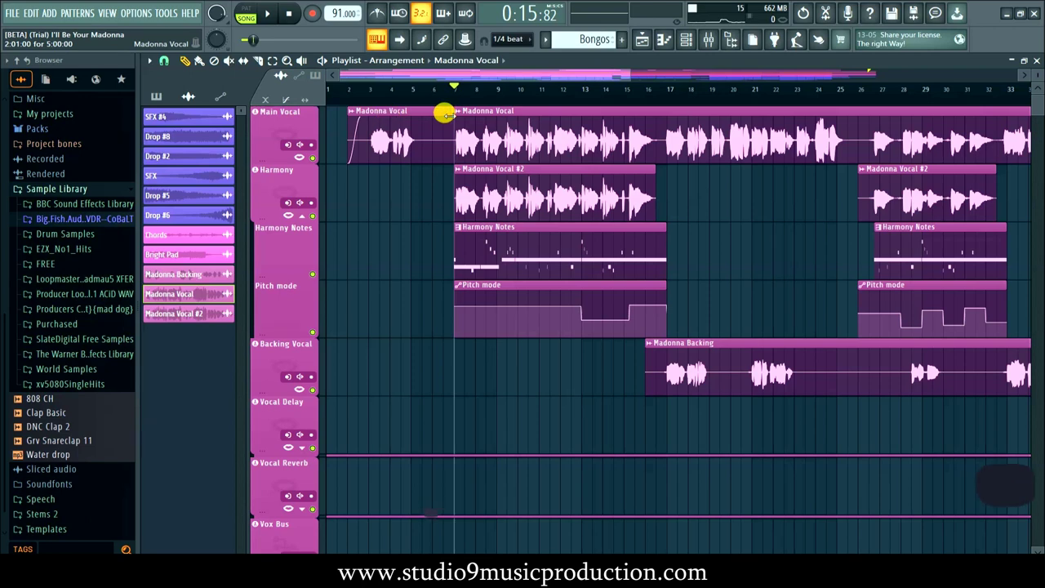
Step: Shorten the first Madonna Vocal clip on the Main Vocal track to a length of 3:08:00 and add a fade-out at its end
drag(445, 114, 417, 116)
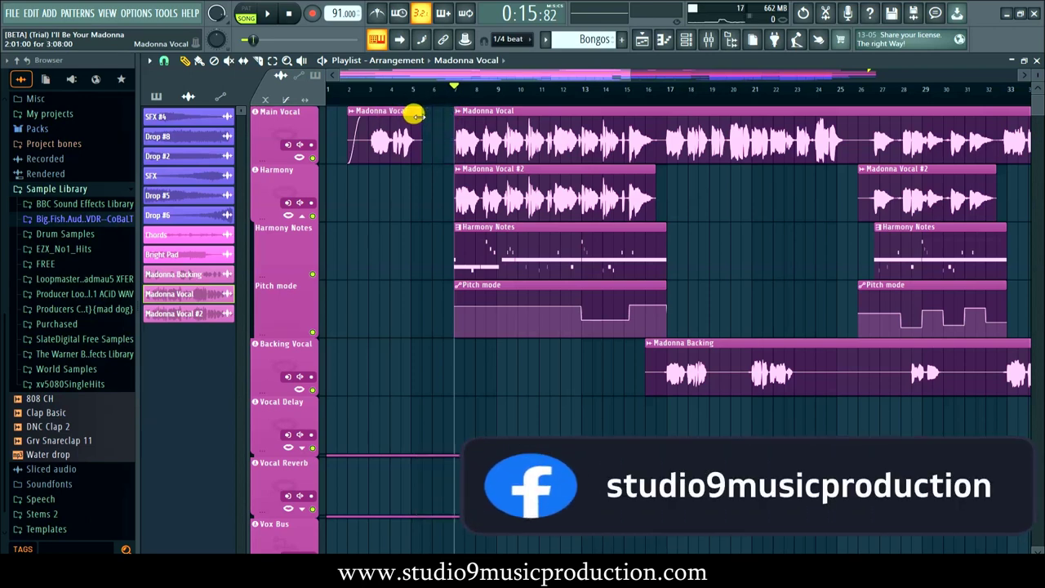
scroll(333, 159, up, 5)
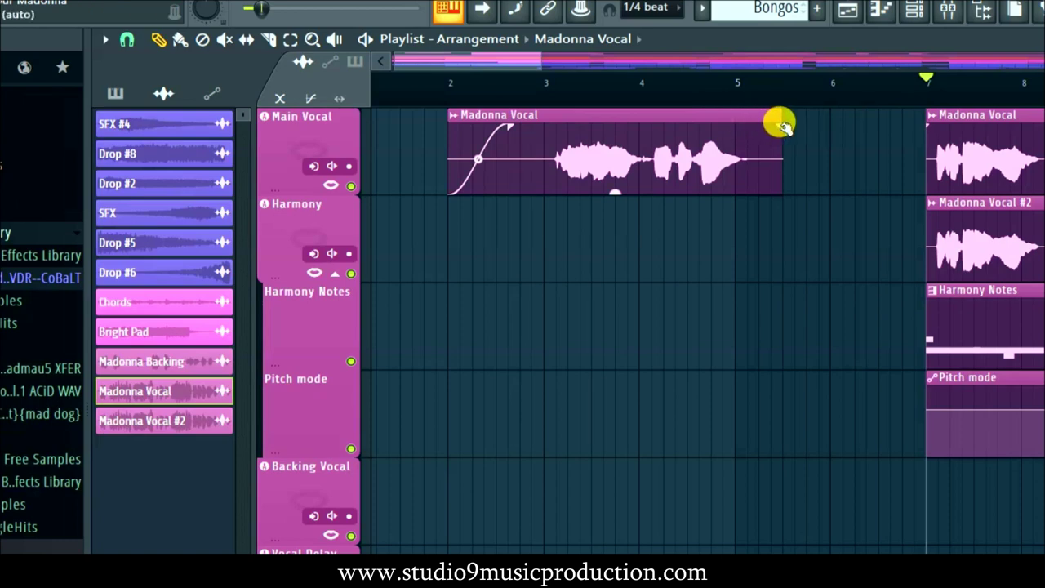
drag(782, 125, 714, 127)
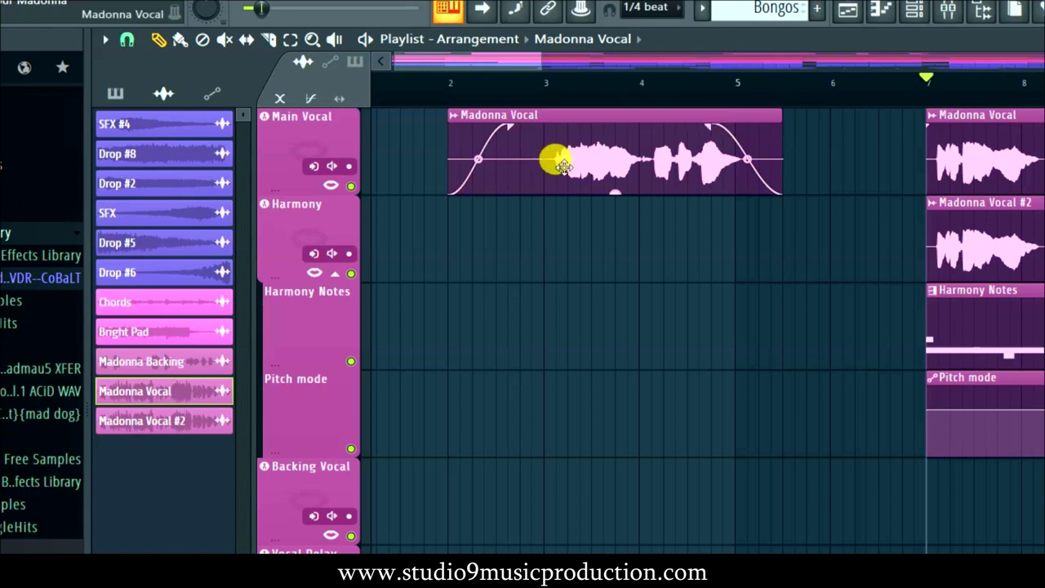
Step: Change the curve shape of the first Madonna Vocal clip's fade-in to Single curve
mouse_move(480, 157)
mouse_down()
mouse_move(479, 140)
mouse_move(481, 160)
mouse_up()
right_click(482, 163)
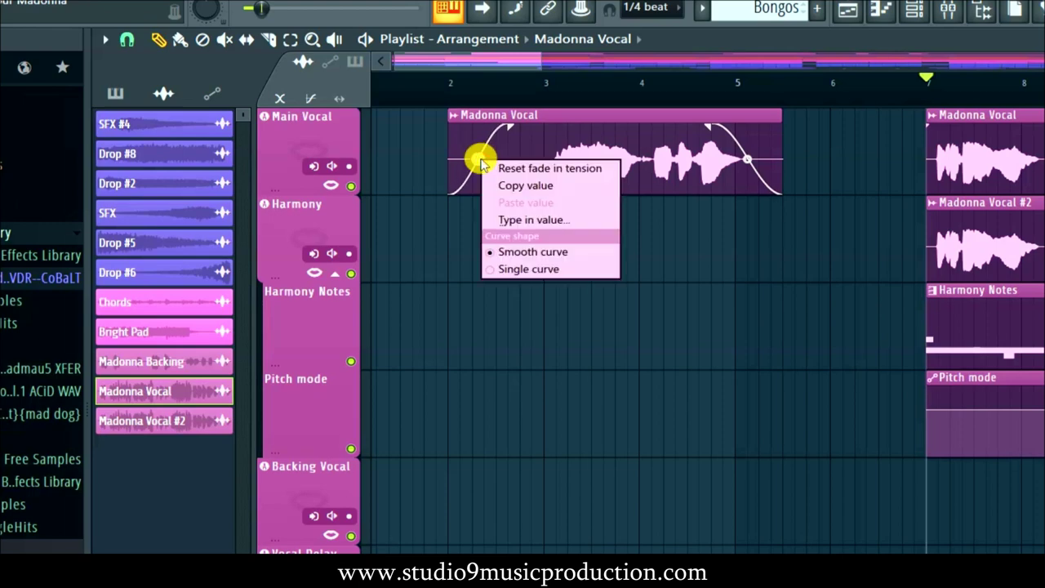
click(534, 268)
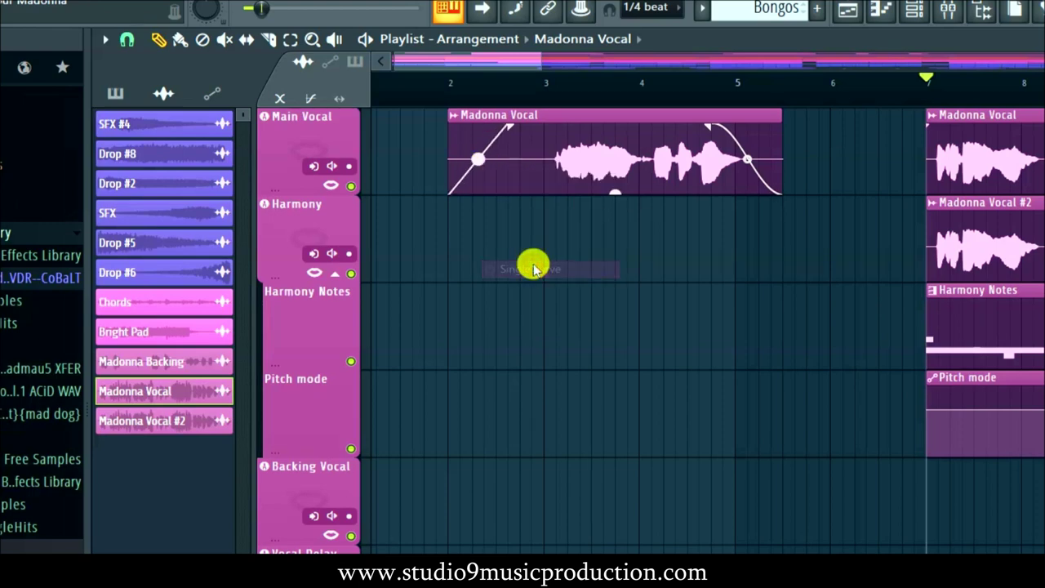
Step: Bow the fade-in curve of the first Madonna Vocal clip upward by raising its tension, and return it to a straight line
drag(479, 158, 484, 146)
right_click(484, 145)
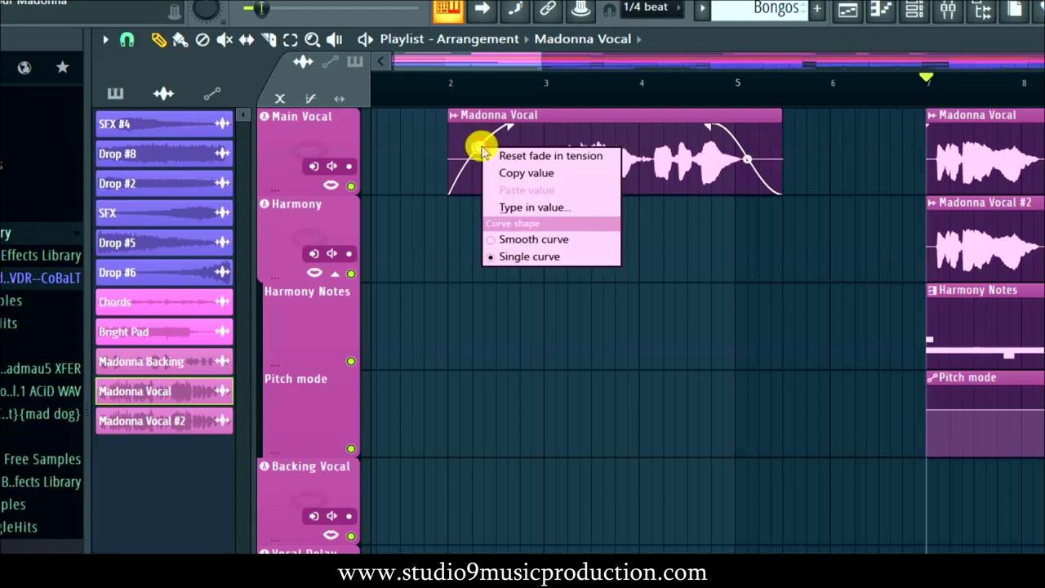
click(561, 205)
text(45)
key(Return)
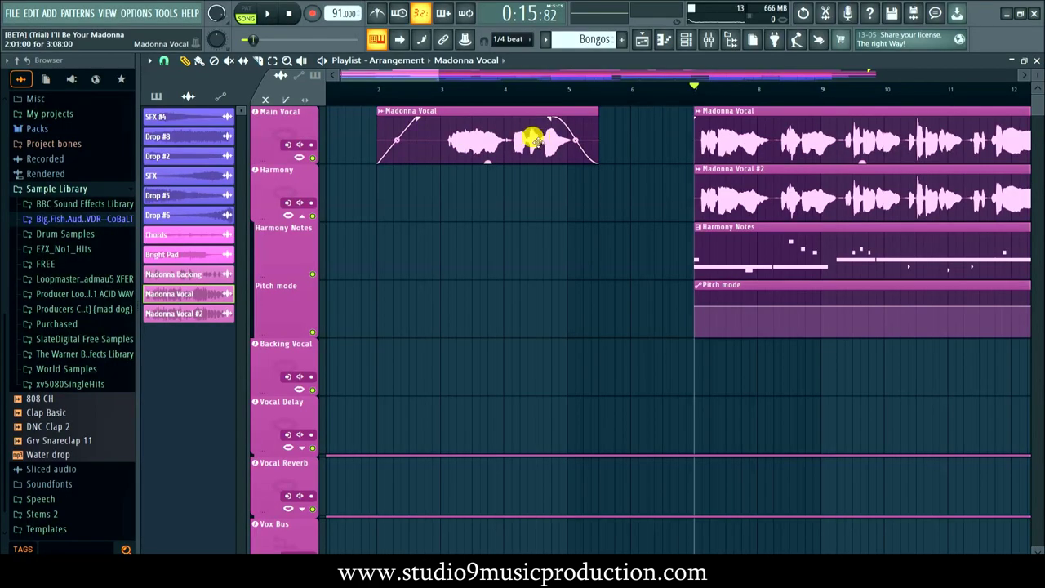
Step: Move the first Madonna Vocal clip to 4:03:00 so its end overlaps and crossfades with the following Madonna Vocal clip
drag(541, 139, 671, 135)
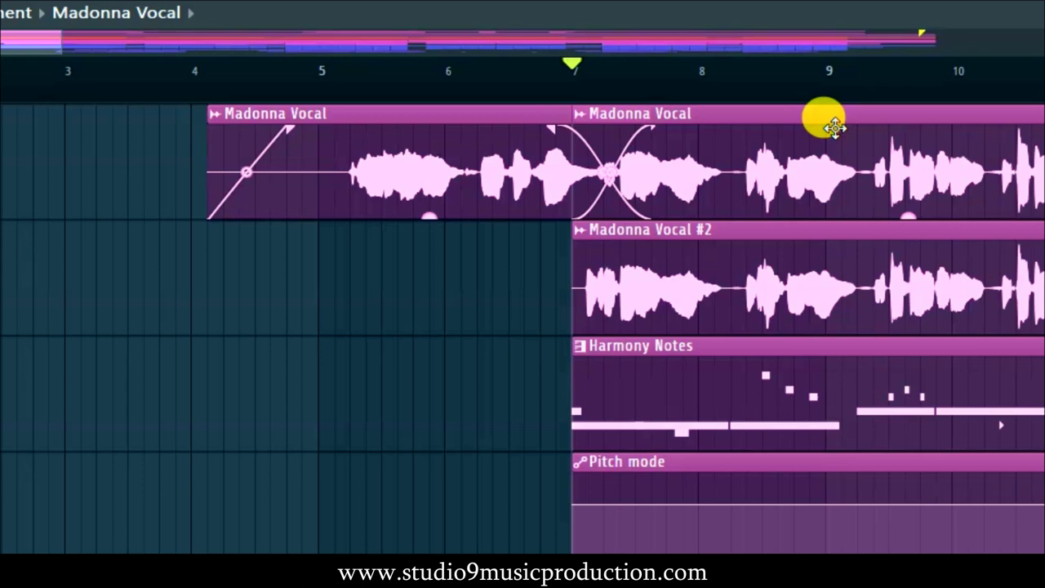
mouse_move(608, 172)
mouse_down()
mouse_move(611, 131)
mouse_move(612, 199)
mouse_move(611, 137)
mouse_move(608, 172)
mouse_up()
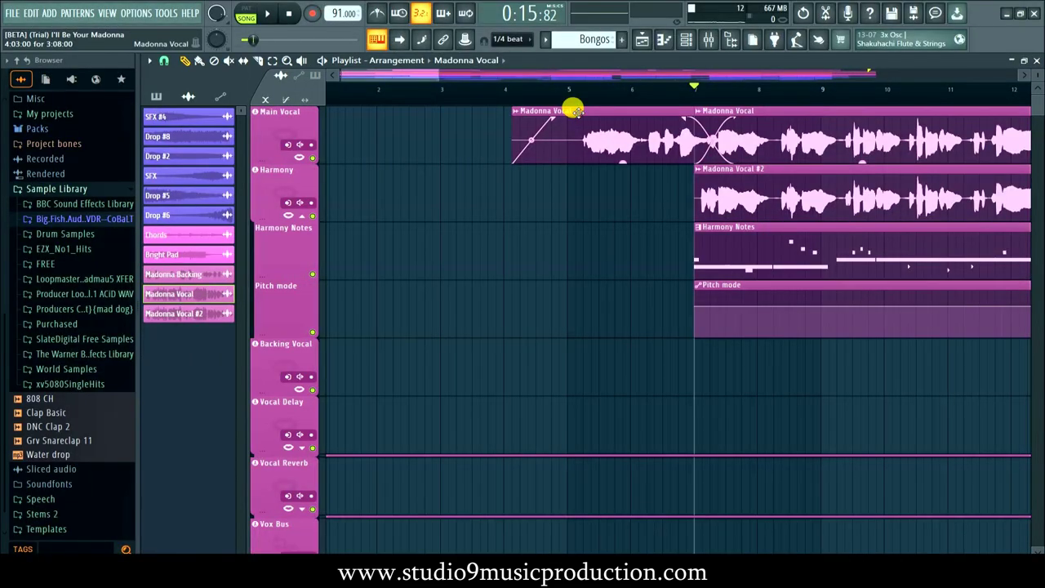
Step: Move the first Madonna Vocal clip to 3:03:00, clear of the following clip, and check its audio clip settings
drag(576, 111, 516, 110)
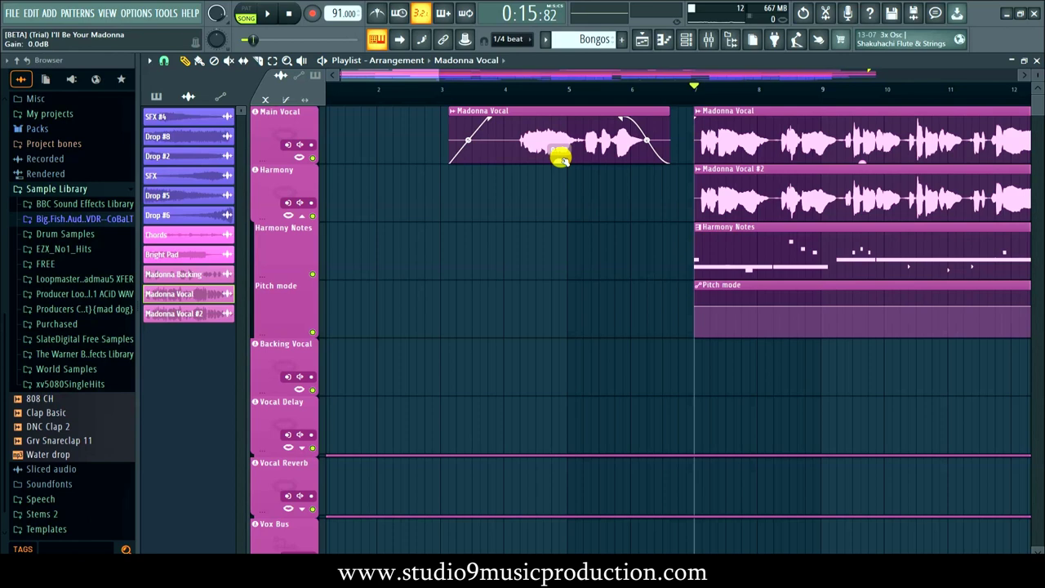
double_click(455, 106)
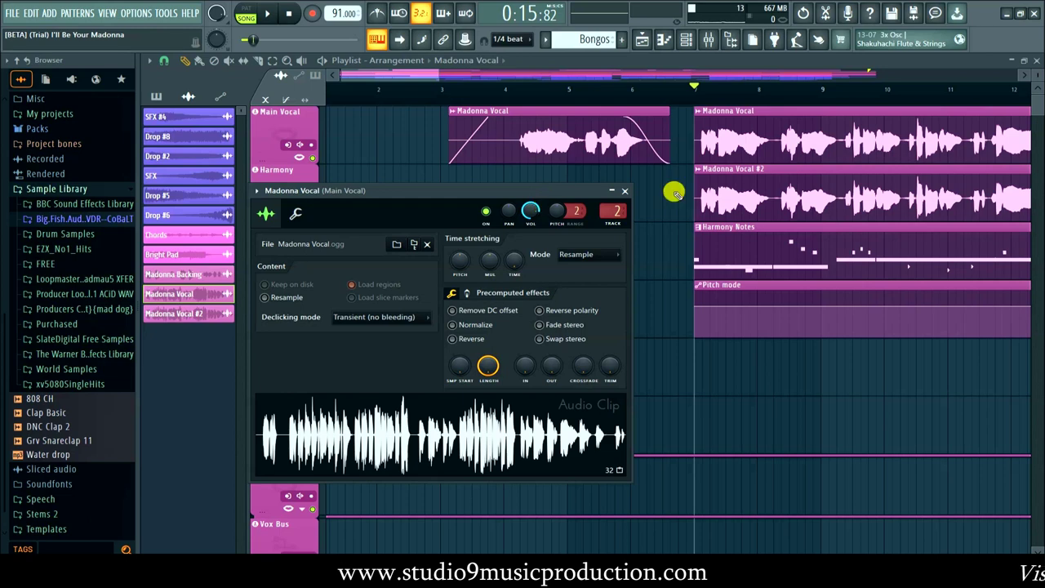
click(630, 192)
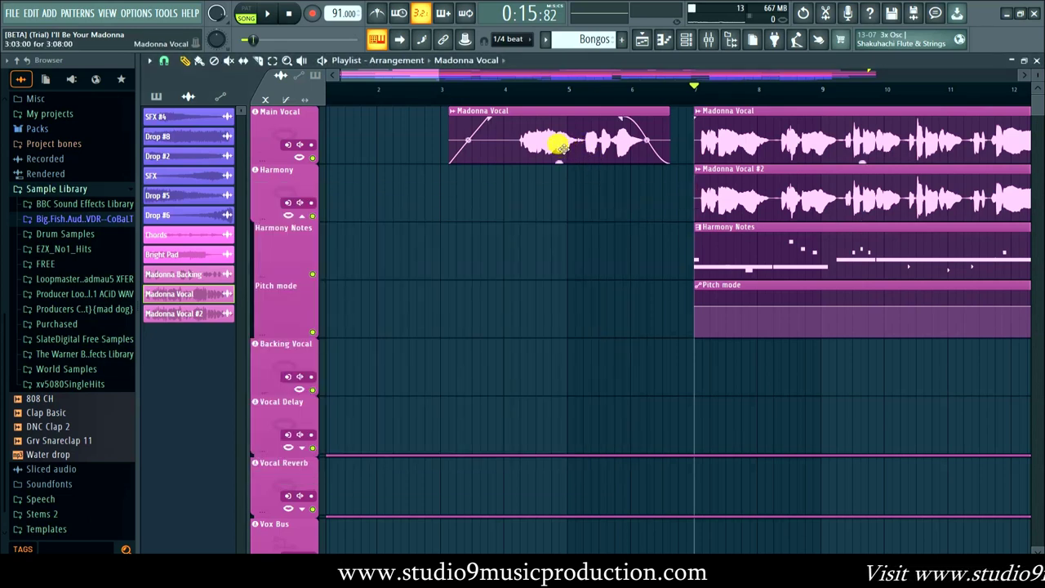
Step: Raise the first Madonna Vocal clip's gain directly on the clip, trying 3.0 dB and settling at about 1.5 dB
drag(559, 162, 559, 148)
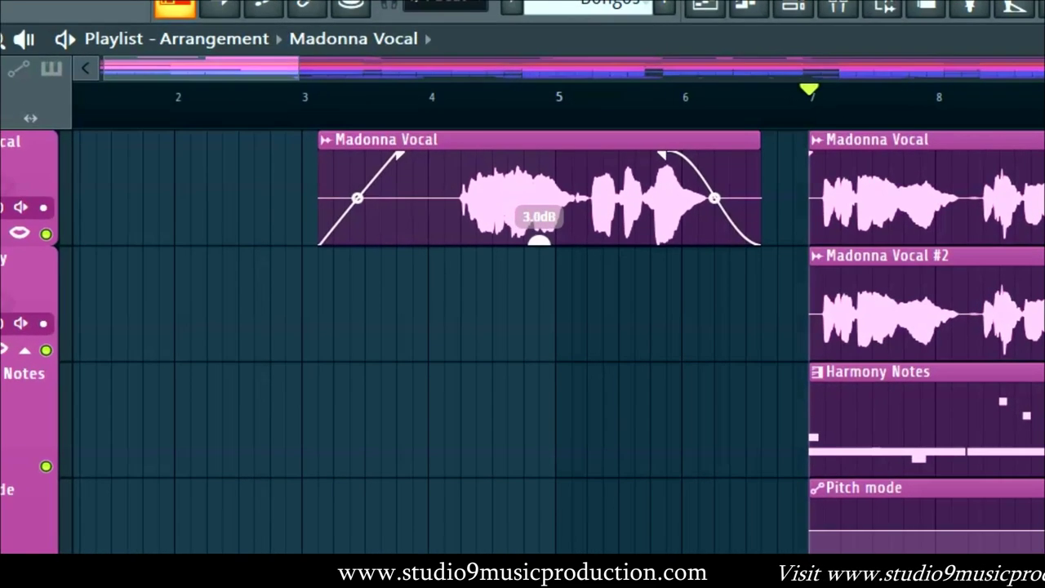
mouse_move(539, 241)
mouse_down()
mouse_move(539, 230)
mouse_move(539, 260)
mouse_move(541, 239)
mouse_up()
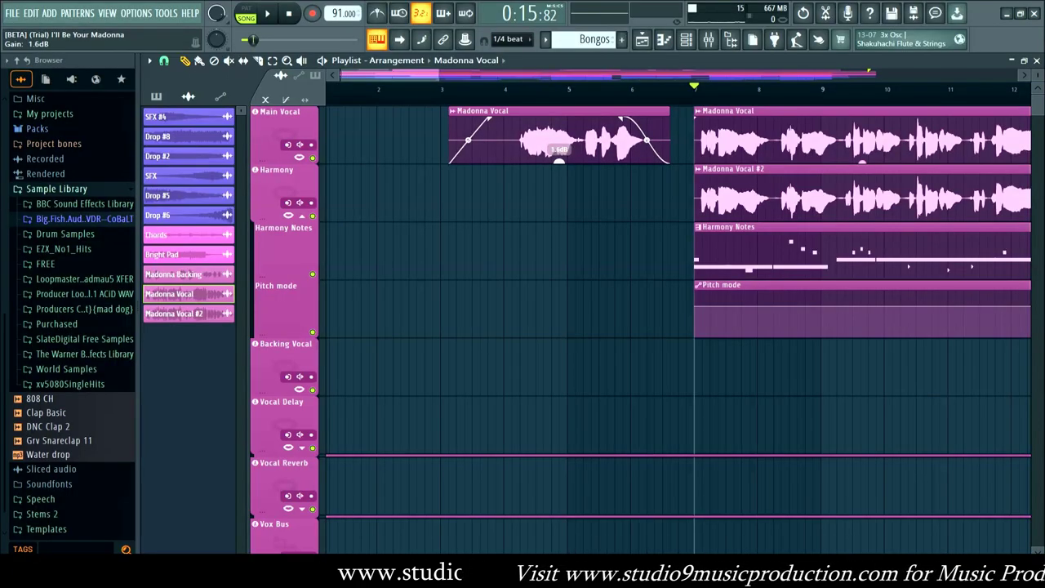
drag(558, 160, 560, 163)
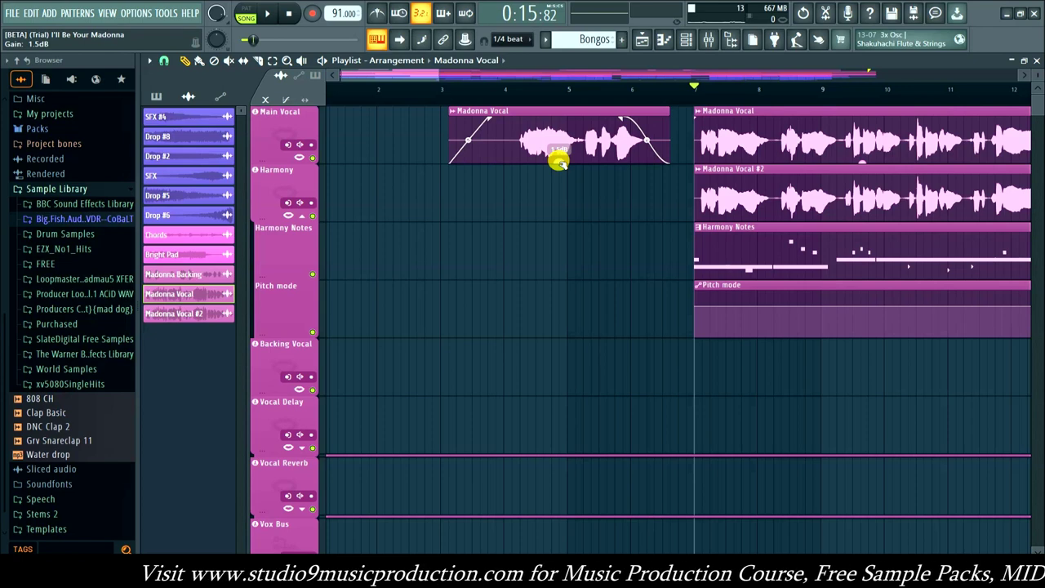
mouse_move(559, 161)
mouse_down()
mouse_move(558, 130)
mouse_move(558, 159)
mouse_up()
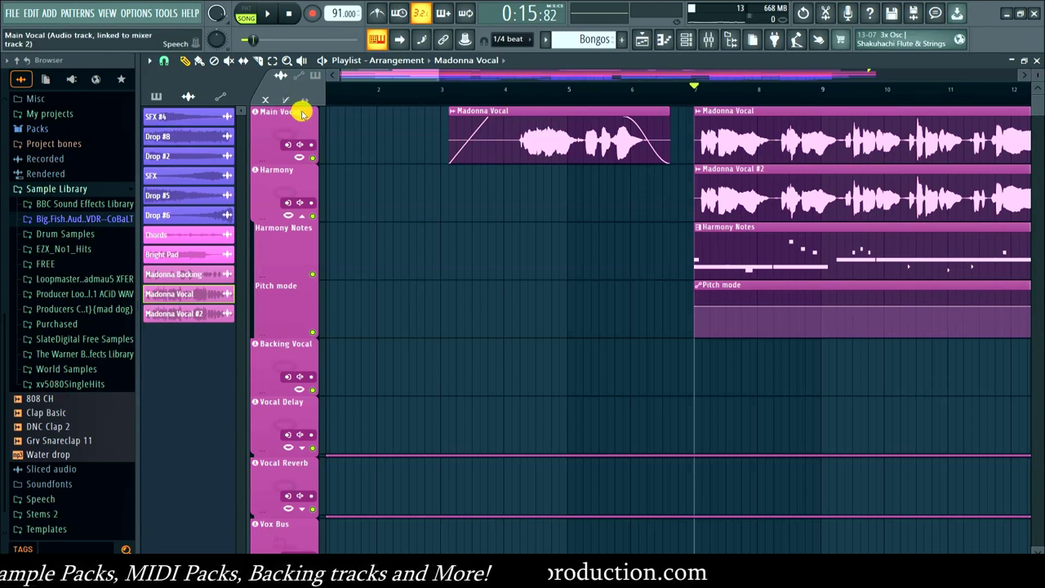
Step: Trim the start of the first Madonna Vocal clip inward and extend it back to about a quarter bar past bar 3
drag(445, 143, 529, 143)
drag(536, 141, 455, 136)
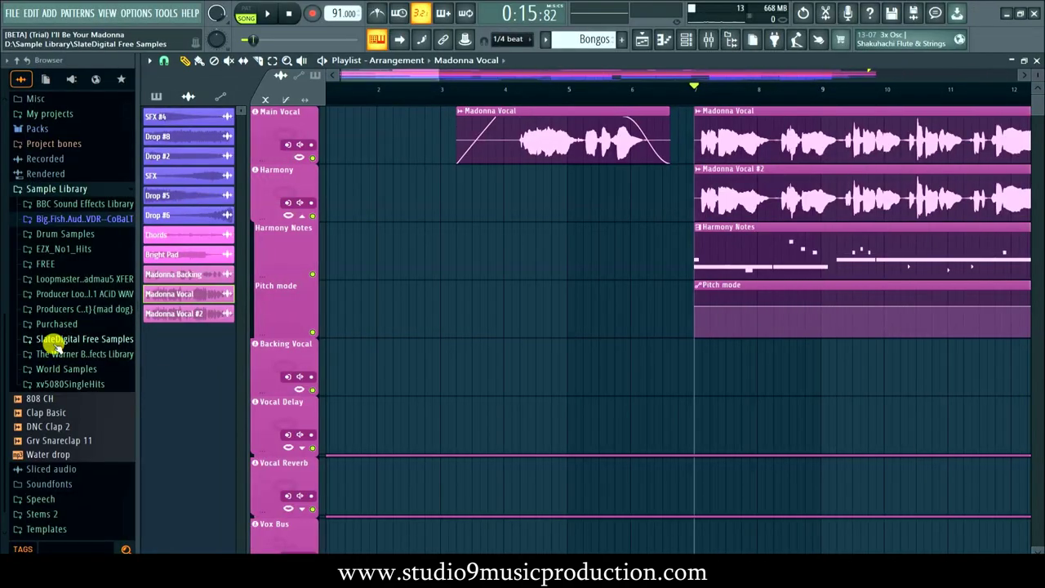
right_click(51, 342)
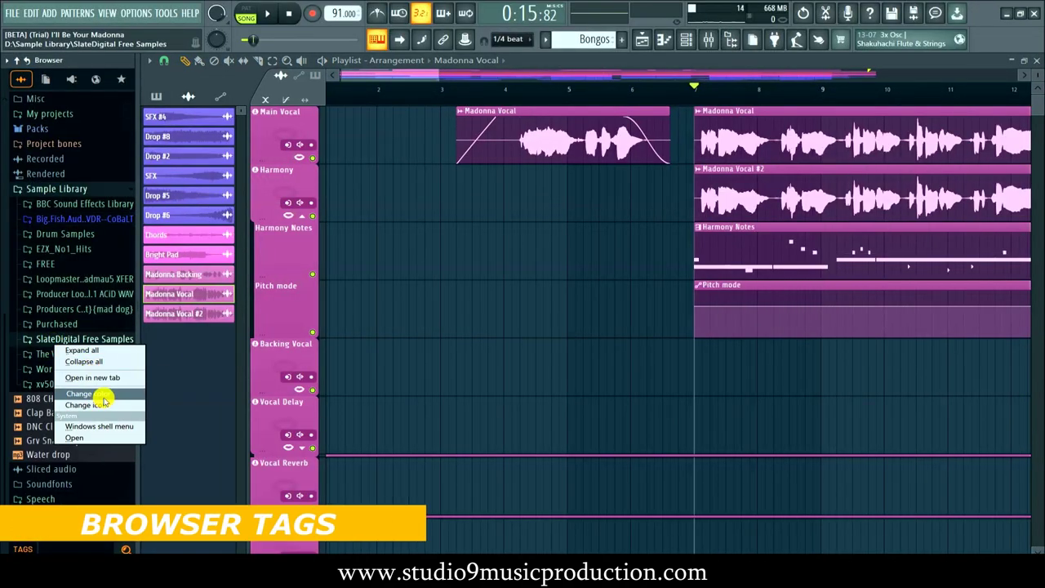
click(200, 358)
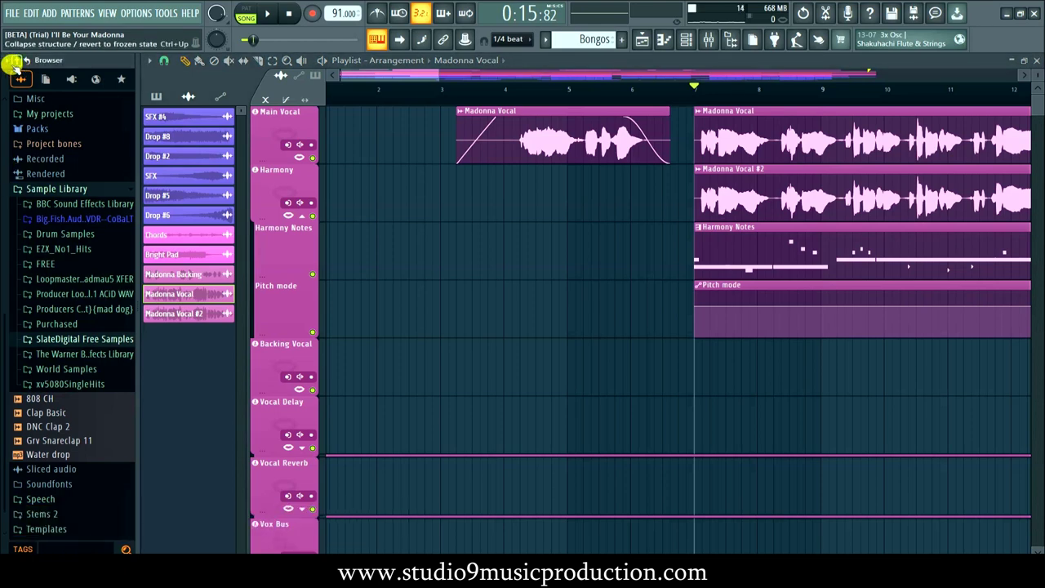
click(14, 66)
click(196, 359)
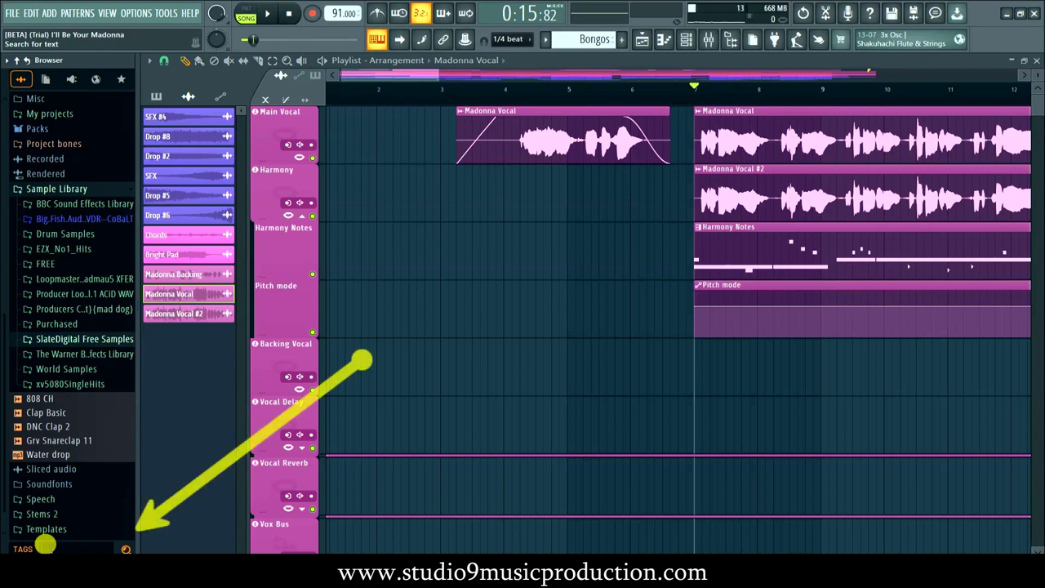
Step: Search the browser tags for "tabla"
click(45, 545)
text(tabl)
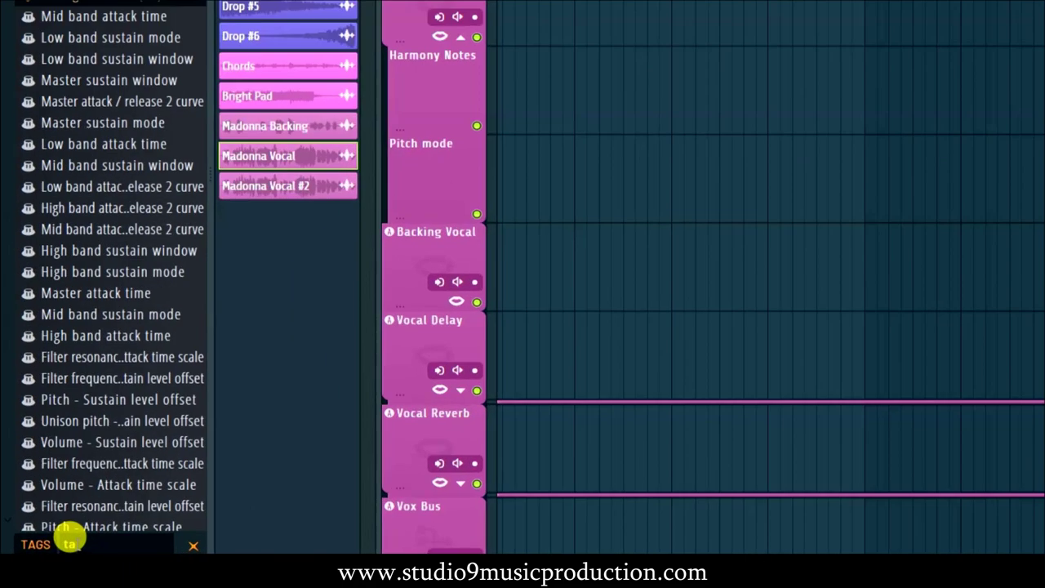
text(a)
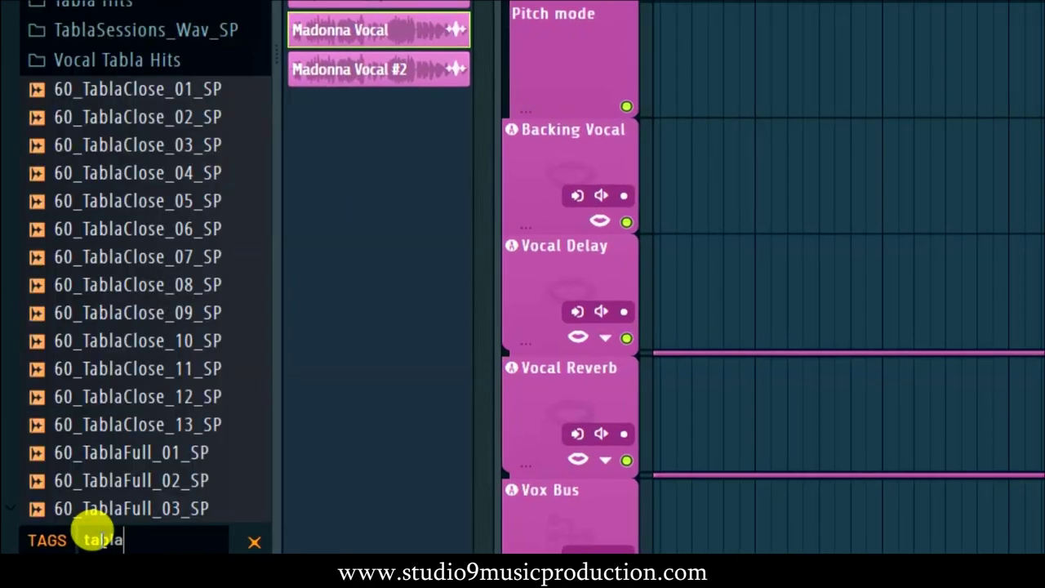
Step: Preview the 60_TablaClose_03_SP and 60_TablaClose_05_SP samples, stopping each one's playback and auditioning from within the waveform
click(151, 144)
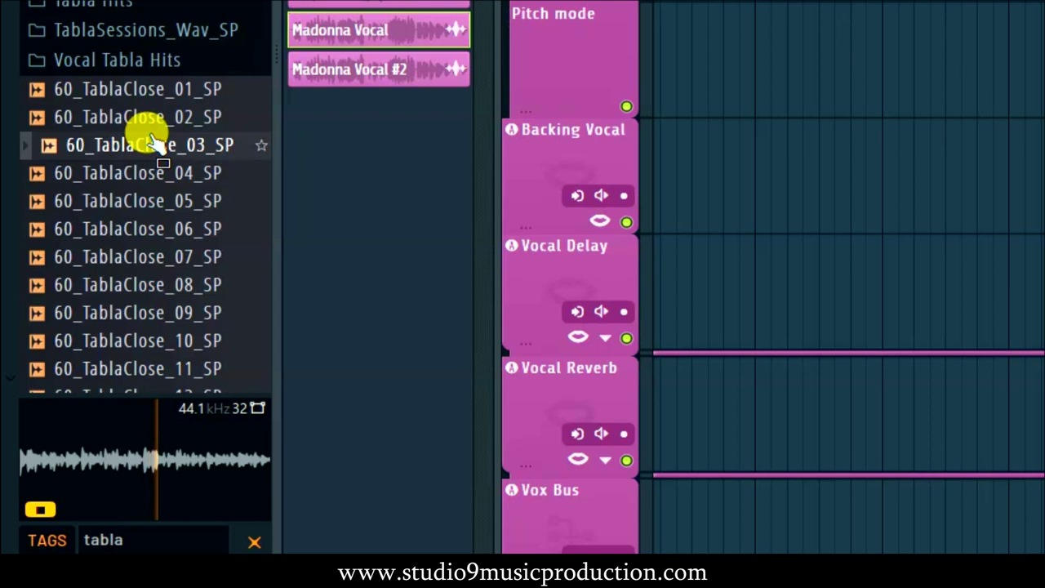
click(40, 509)
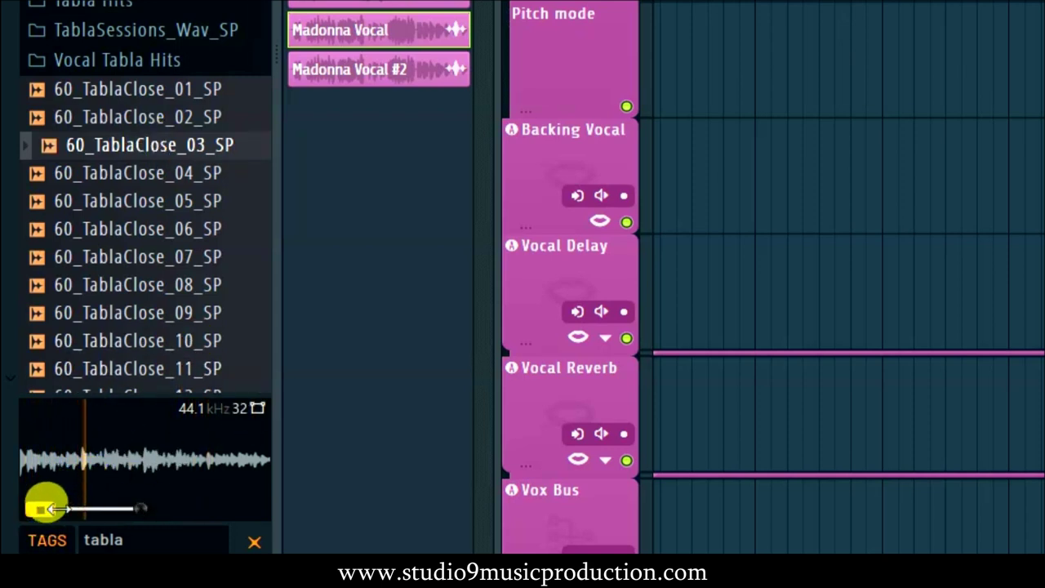
click(42, 510)
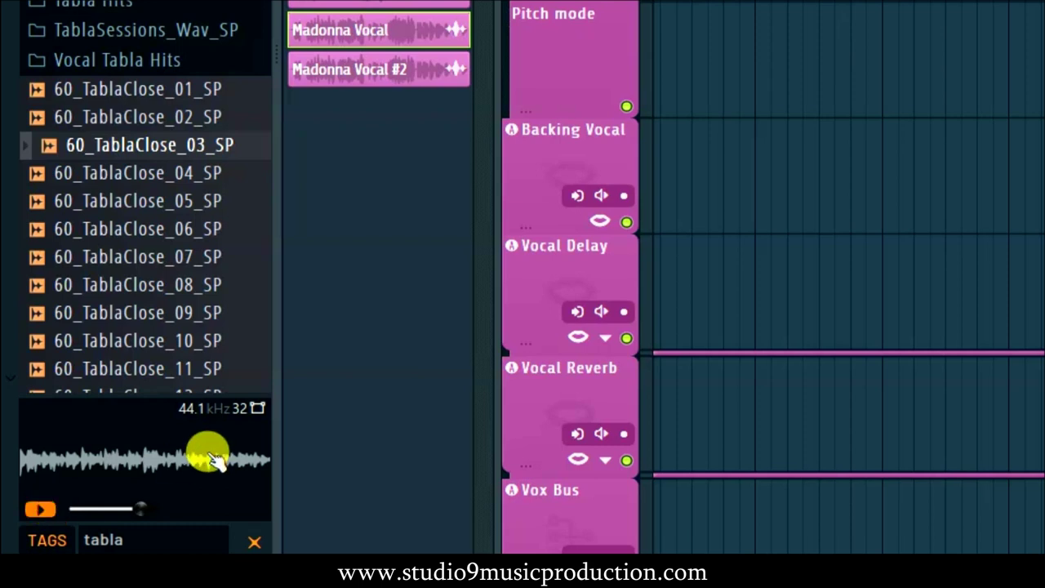
click(161, 205)
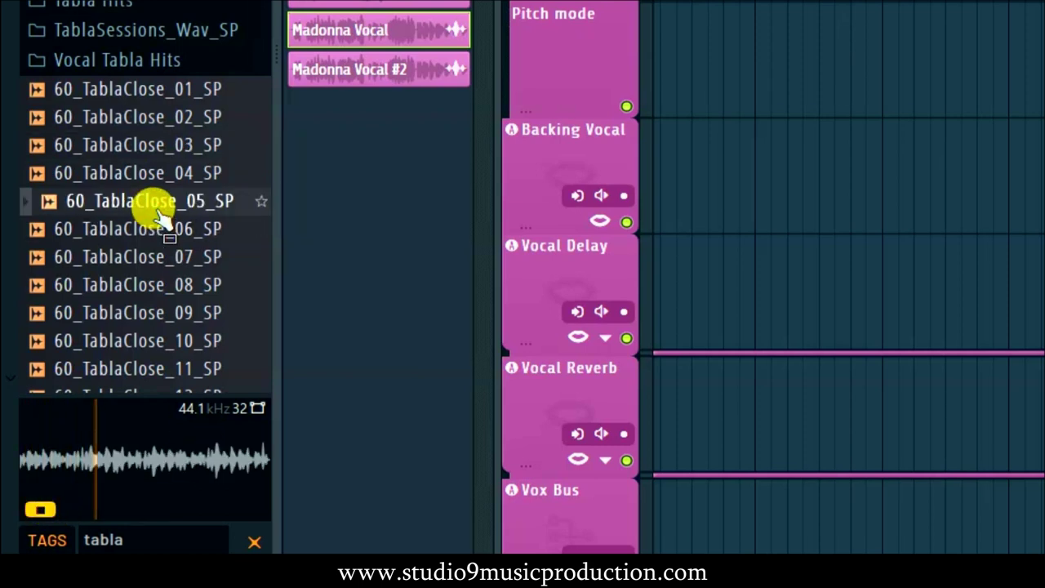
click(42, 511)
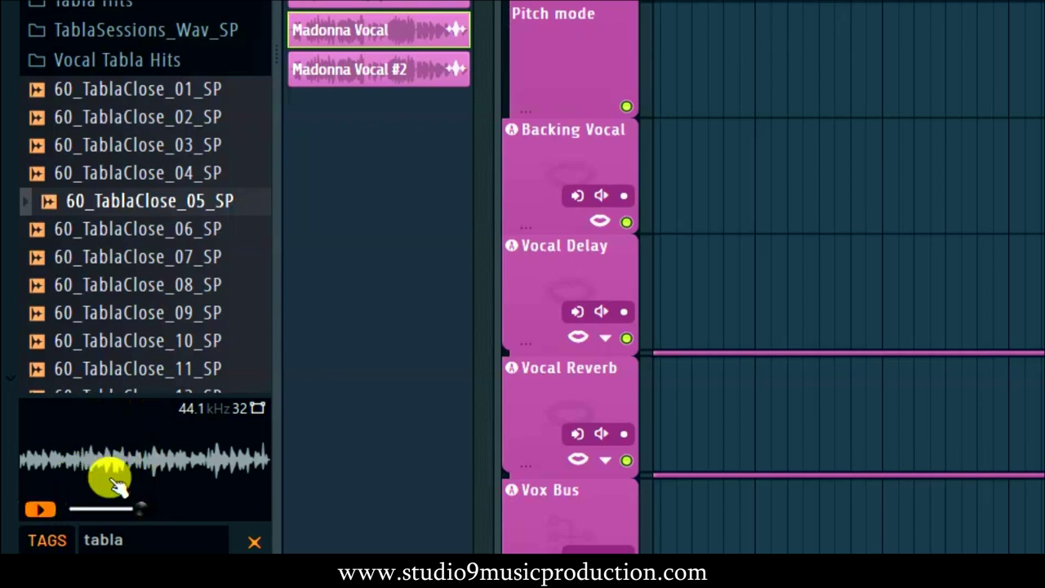
ctrl+click(212, 459)
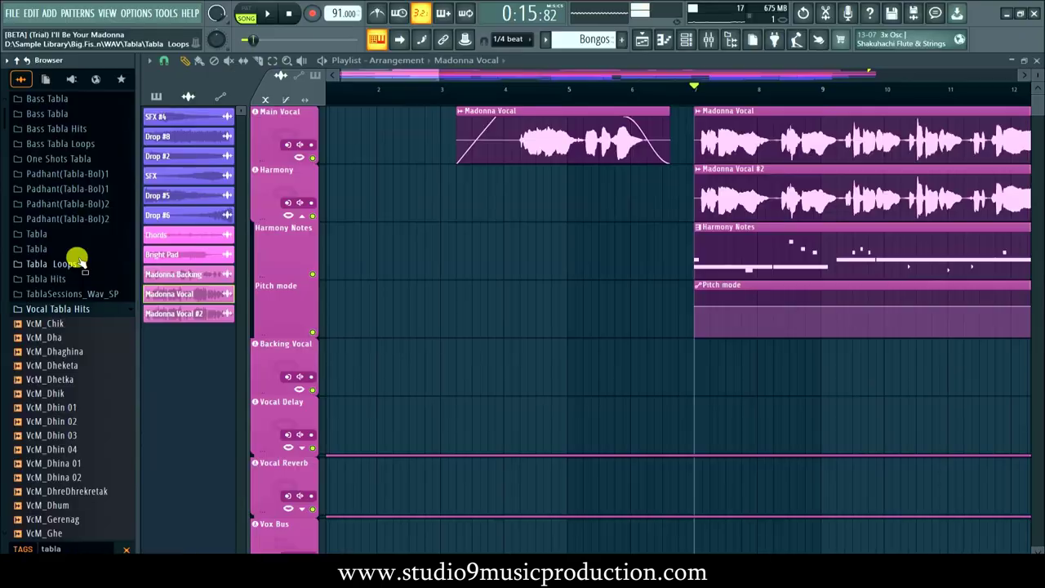
Step: Look through the Vocal Tabla Hits folder in the search results and revert the browser to its full, unfiltered structure
click(19, 63)
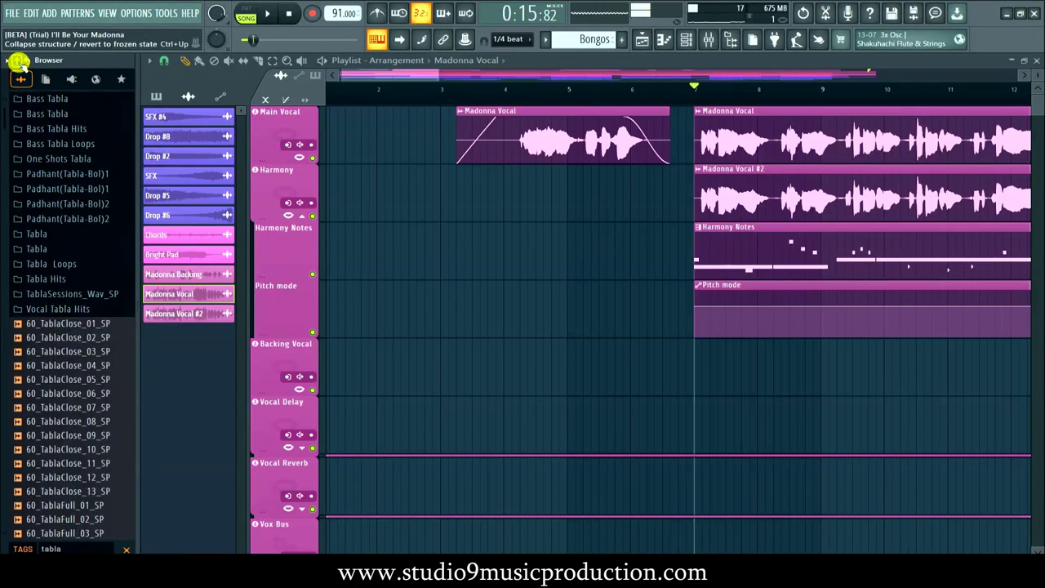
click(79, 307)
scroll(67, 269, up, 4)
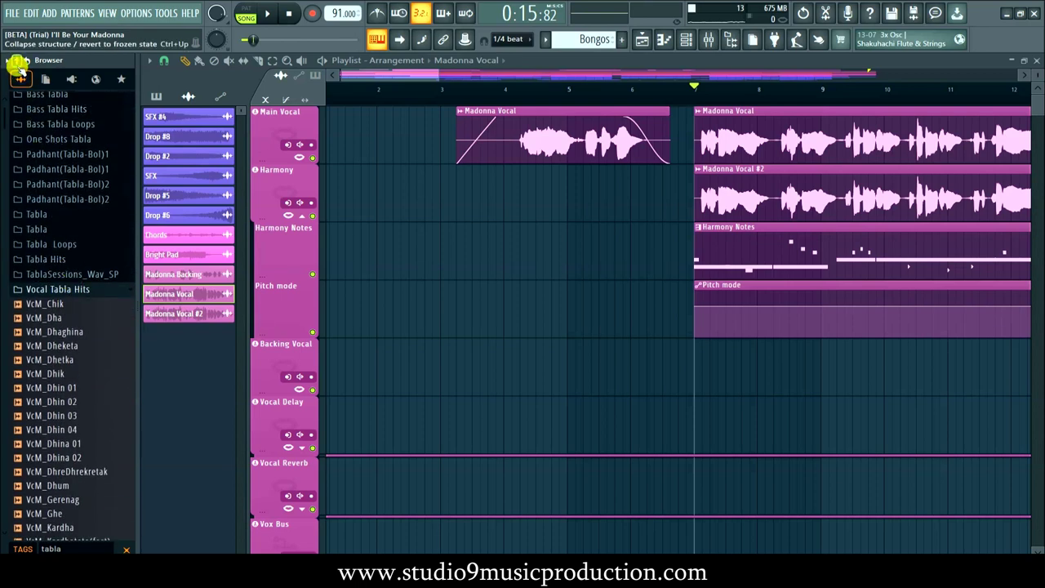
click(17, 65)
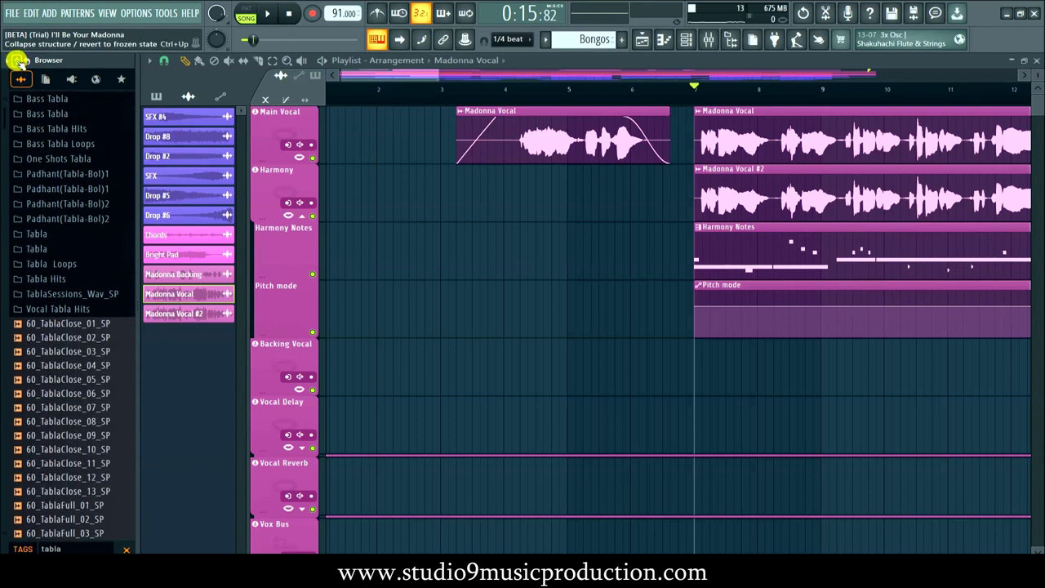
click(17, 61)
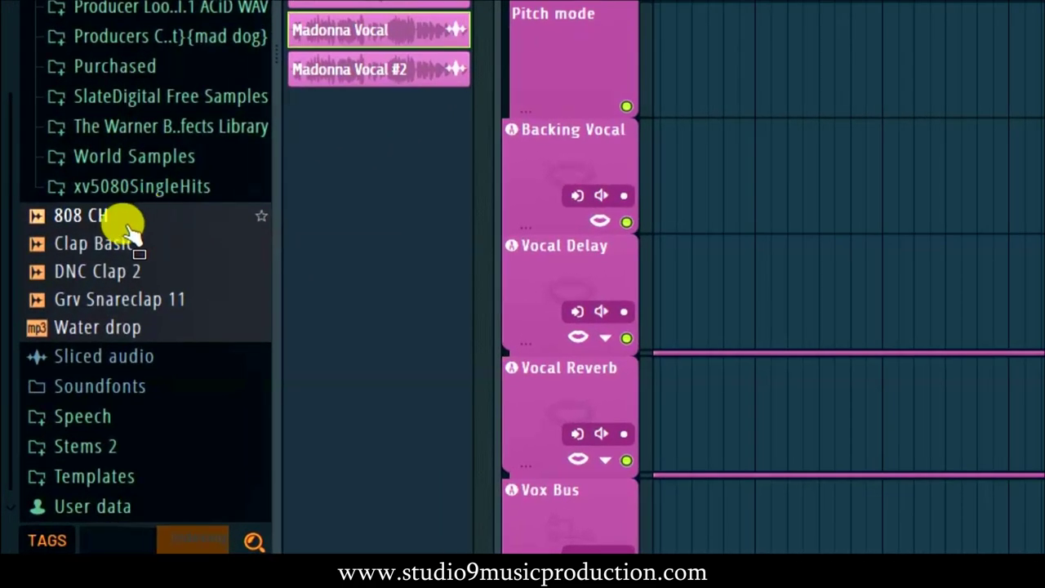
Step: Mark the 808 CH sample as a favorite, show the browser's tag filters and expand the xv5080SingleHits folder
right_click(126, 222)
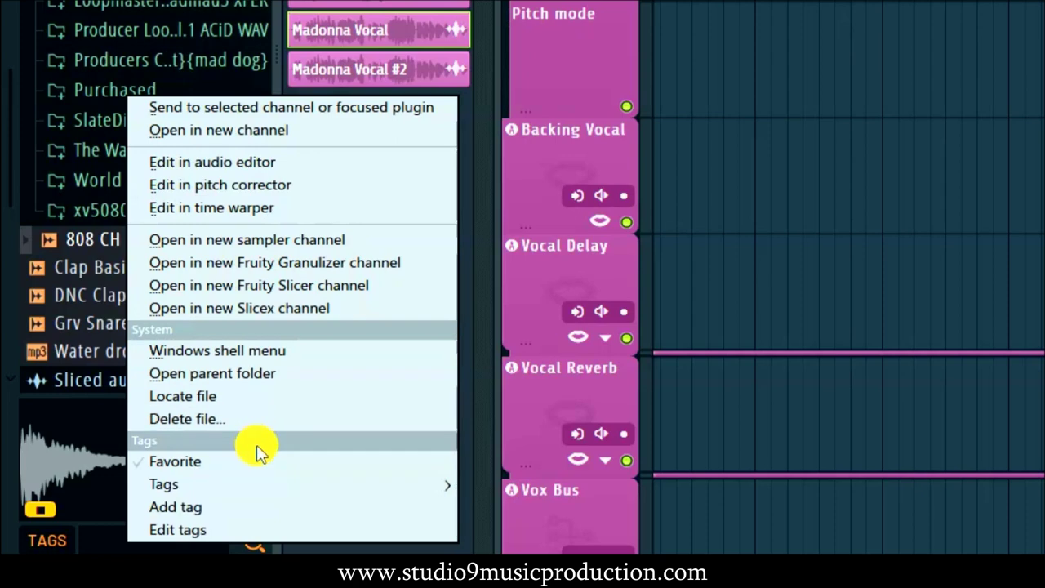
mouse_move(245, 487)
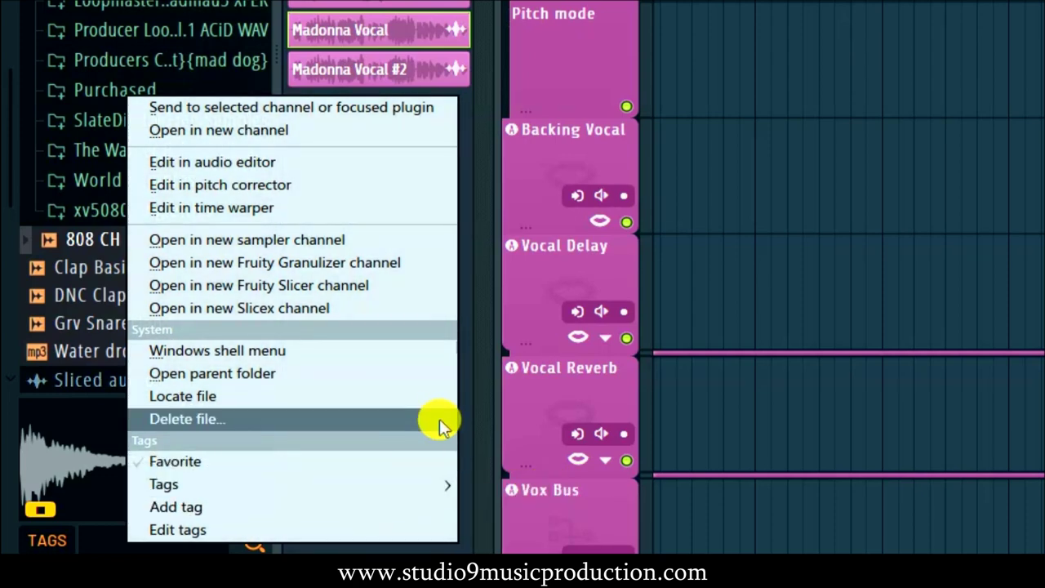
click(480, 400)
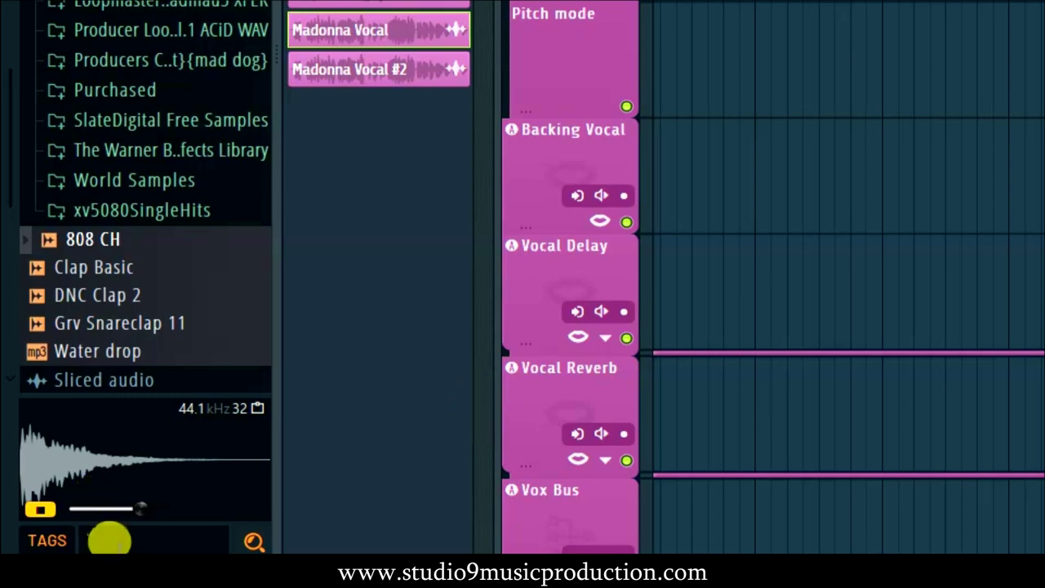
right_click(97, 245)
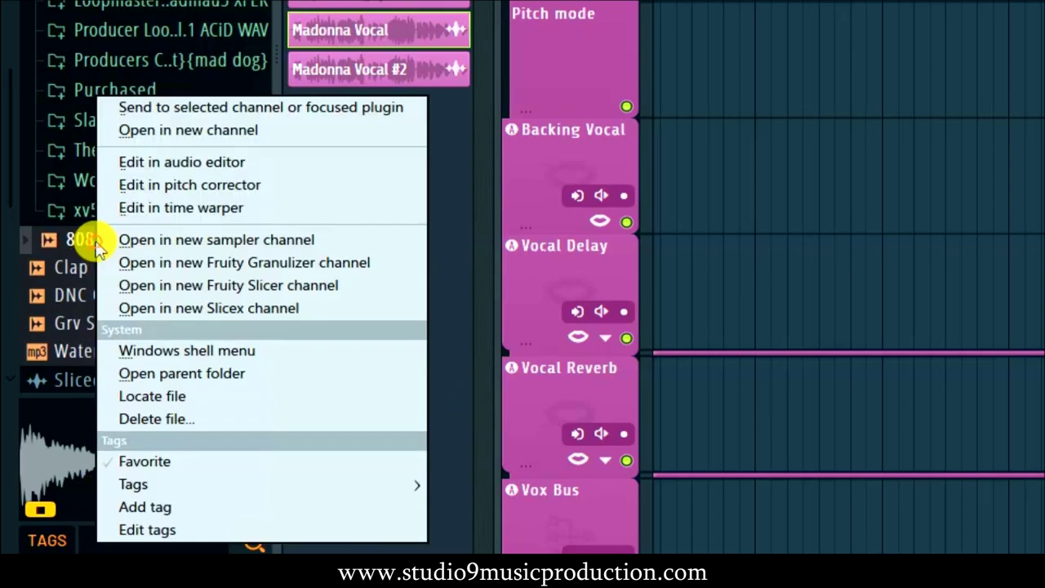
click(239, 463)
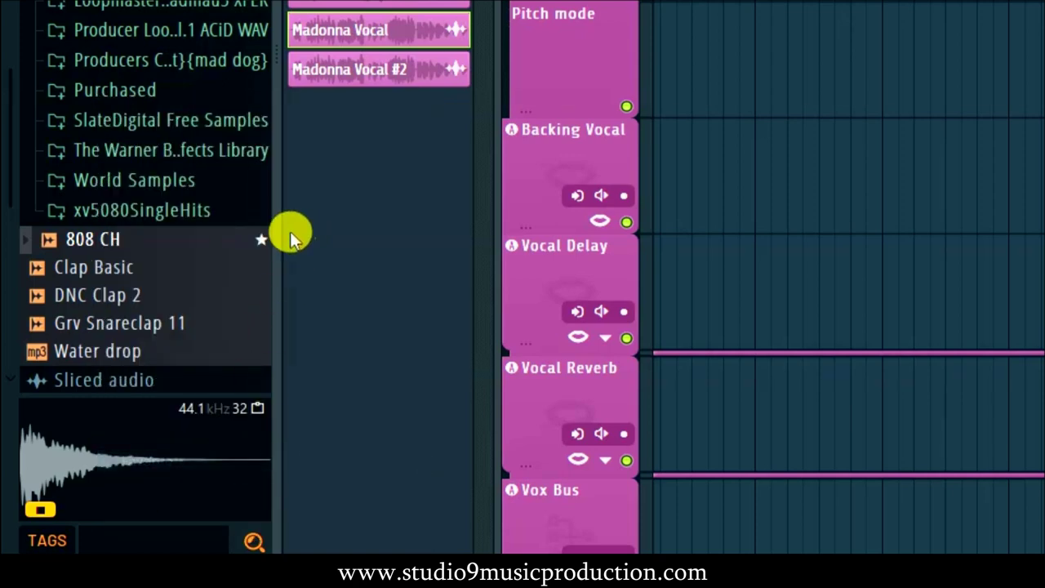
click(65, 542)
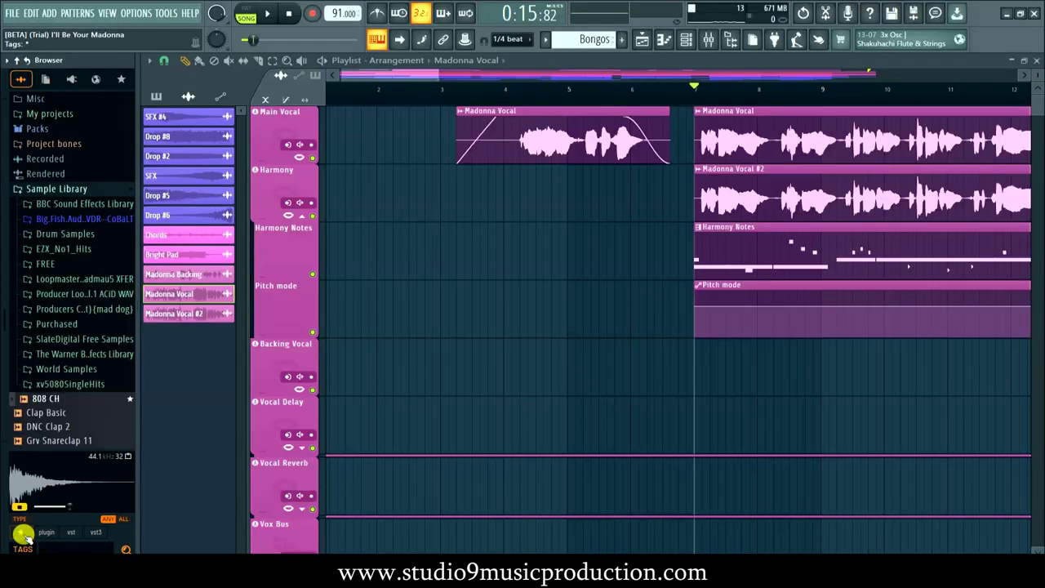
click(42, 506)
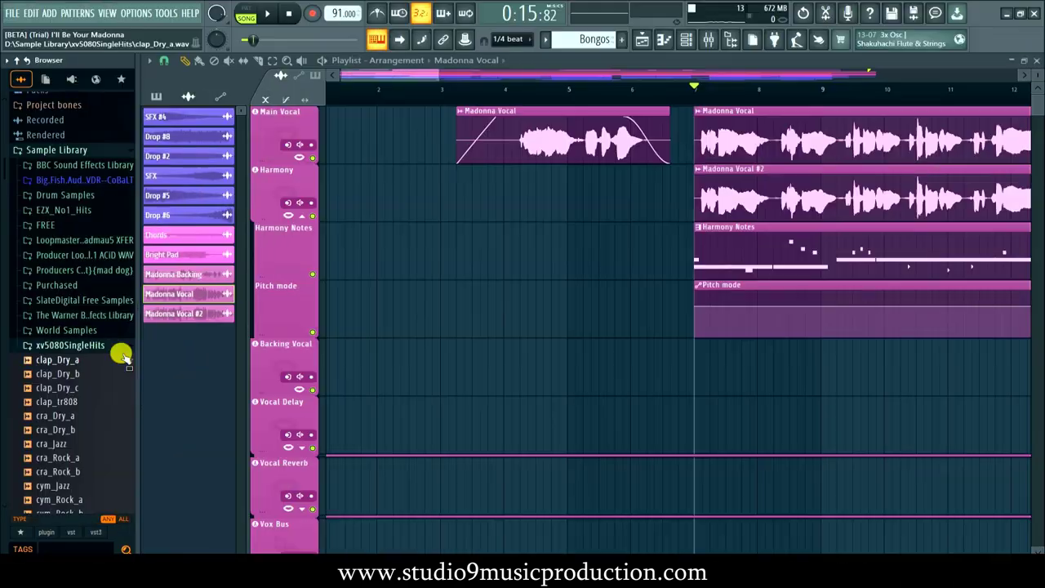
Step: Check the color-change option of the blue Big Fish folder in Sample Library and expand its Indian Melodic subfolder
right_click(72, 181)
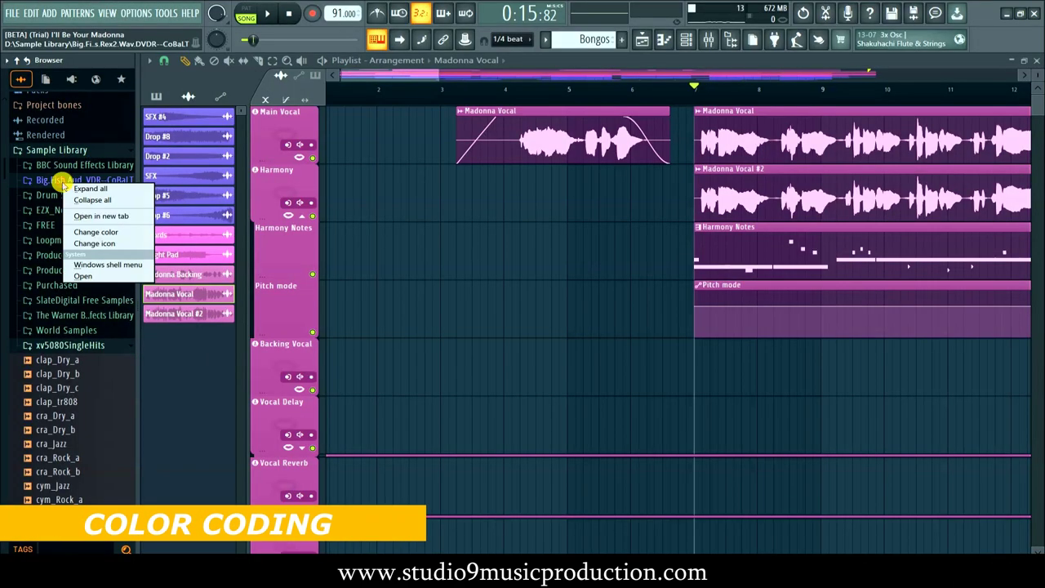
click(56, 182)
click(57, 182)
click(57, 182)
click(55, 181)
click(52, 195)
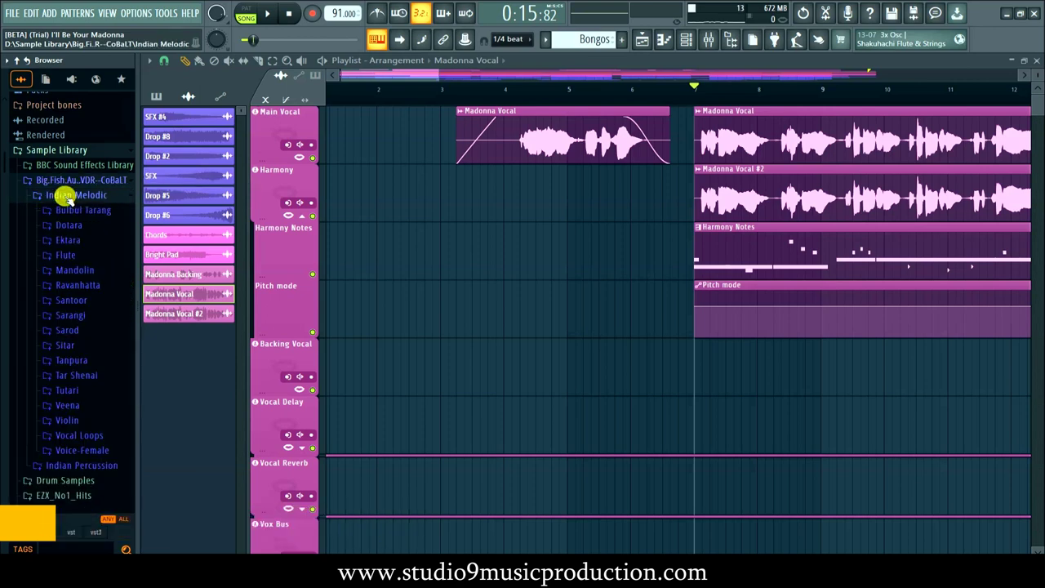
Step: Expand Sitar, Alap and Major under Indian Melodic and preview the StrMajAlap 01b sample
click(65, 345)
click(82, 362)
click(86, 375)
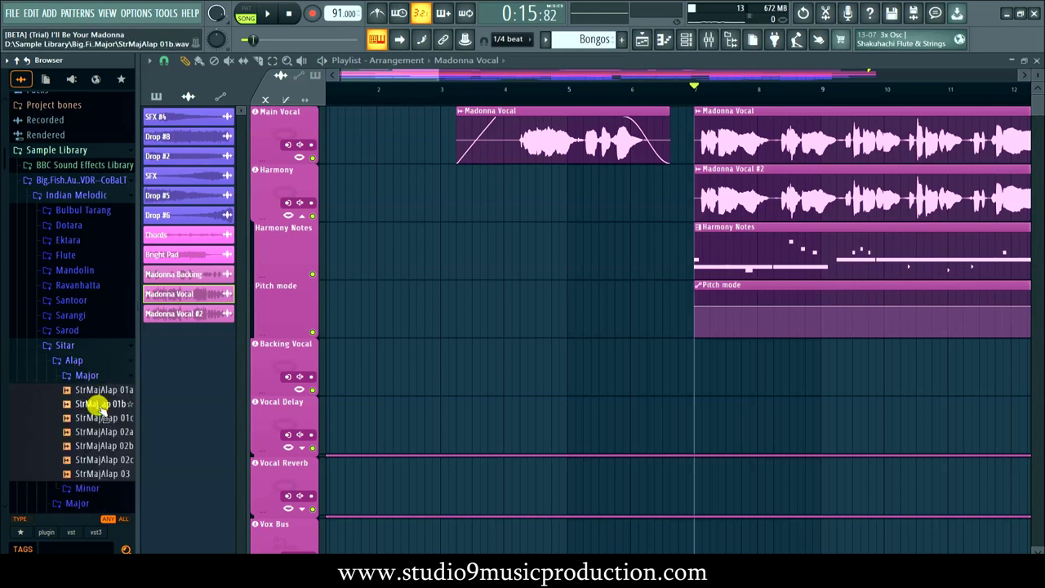
click(99, 405)
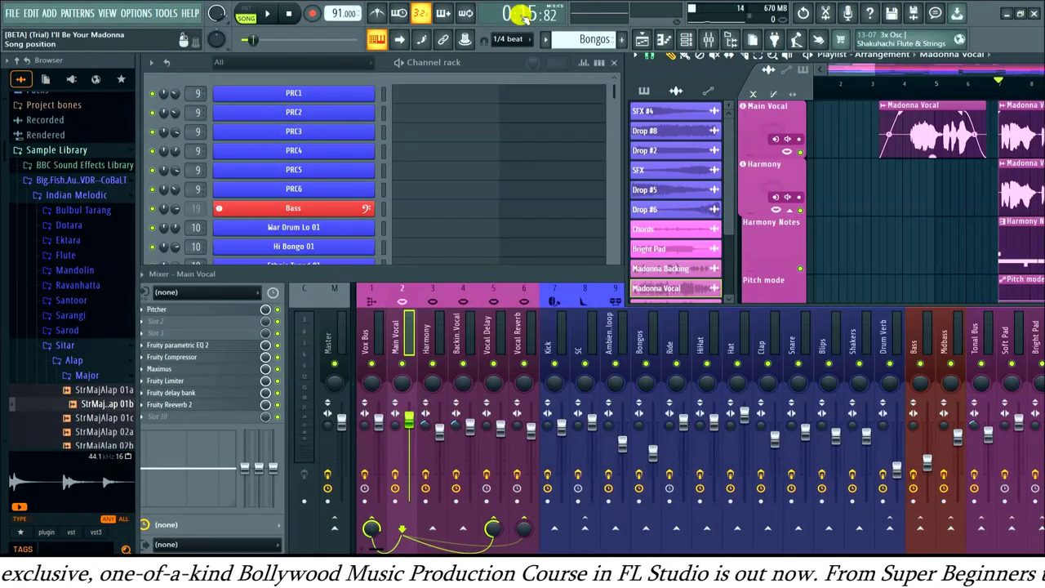
Step: Review the autosave frequency options in the file settings and close the settings with the frequency unchanged
click(130, 12)
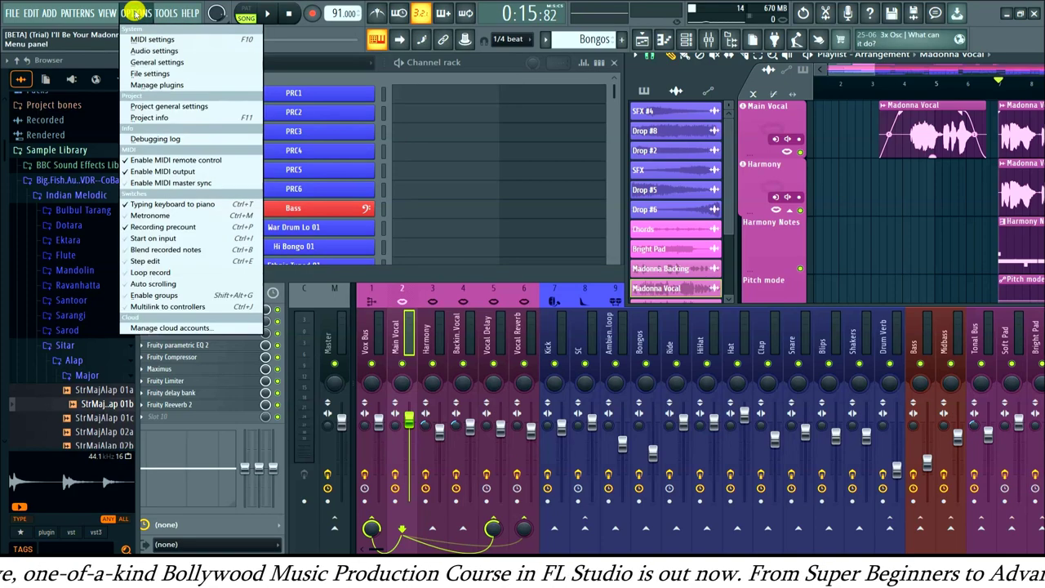
click(147, 75)
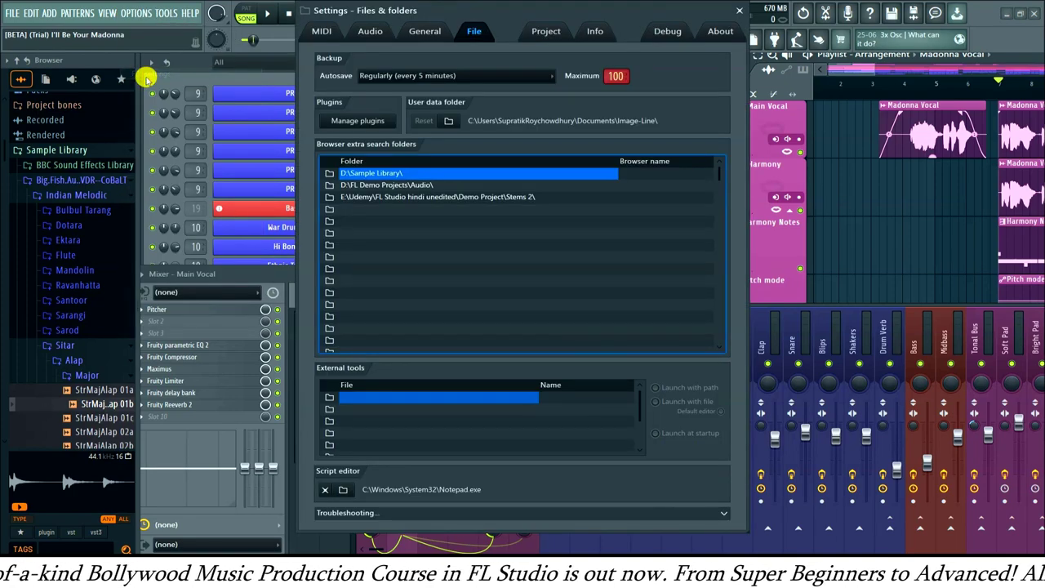
click(458, 76)
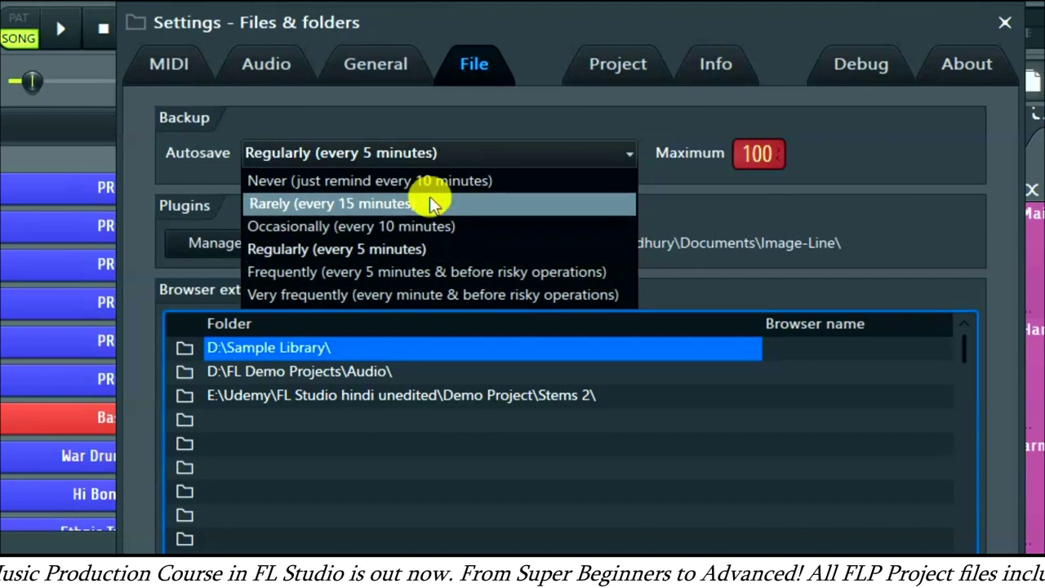
click(461, 115)
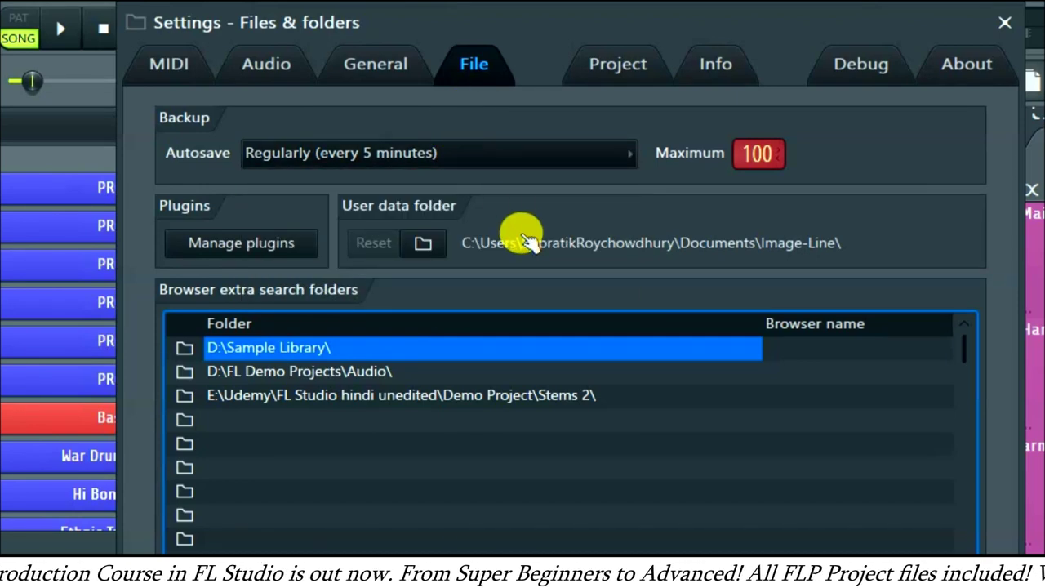
click(1005, 23)
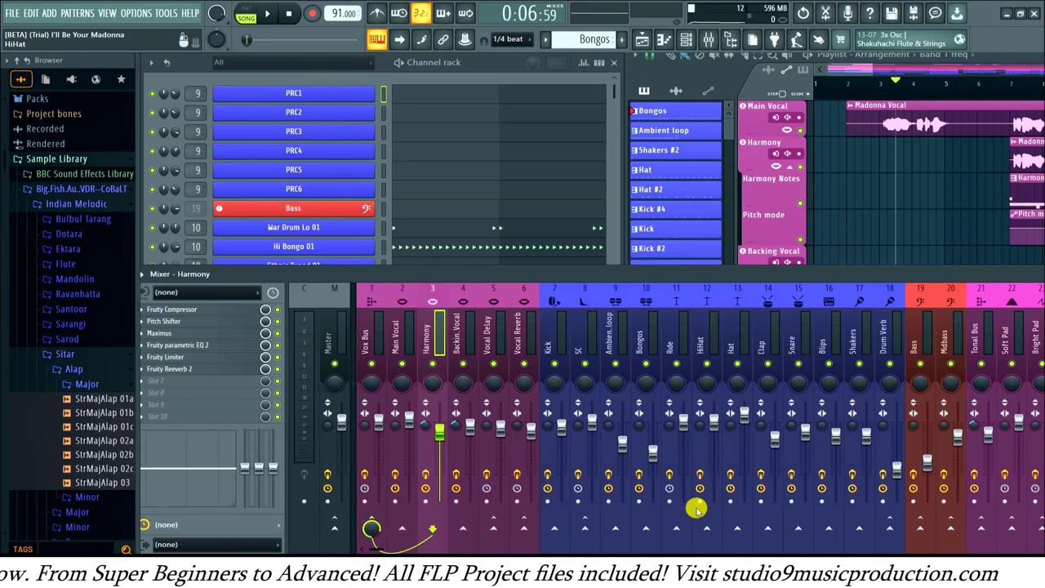
Step: Bring the Playlist, Channel rack and Mixer windows to the front in turn, finishing on the Playlist
click(702, 65)
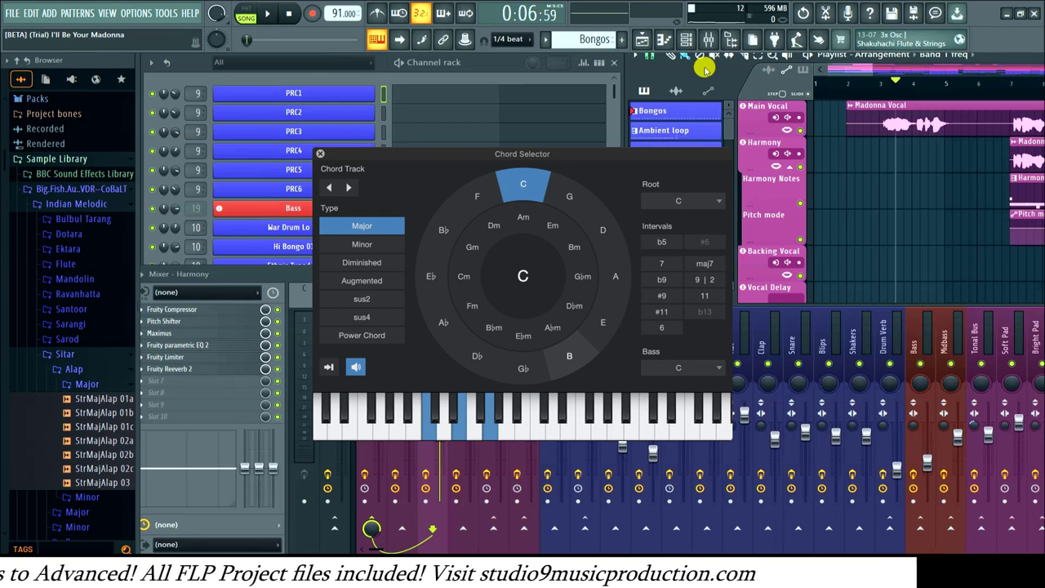
click(635, 55)
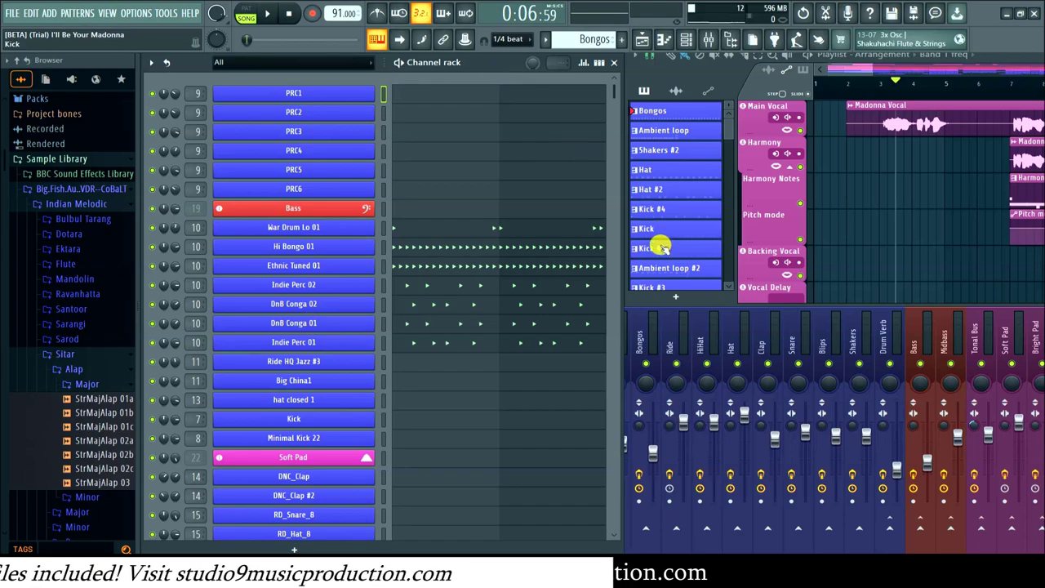
click(674, 319)
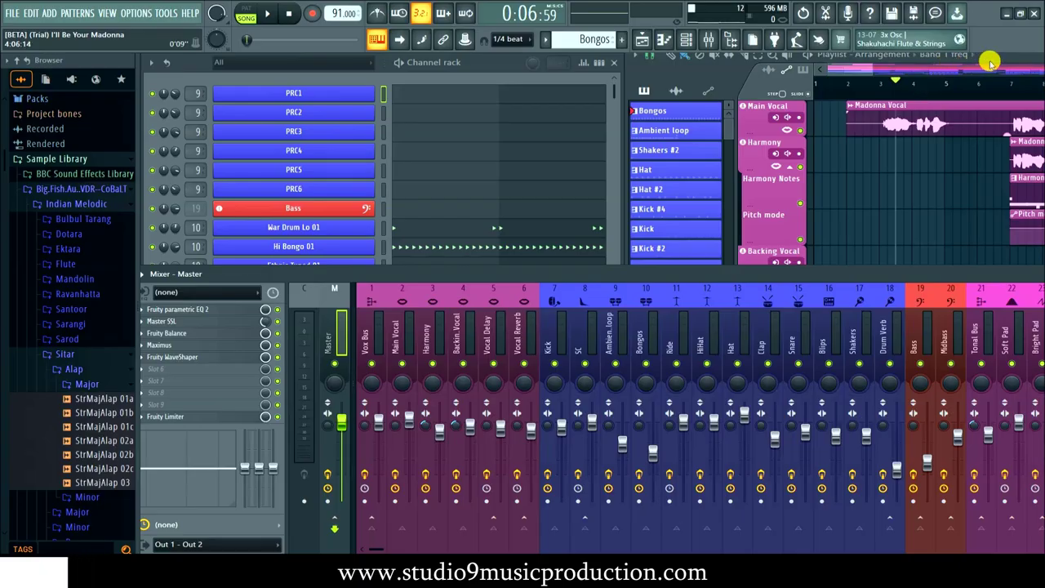
click(980, 65)
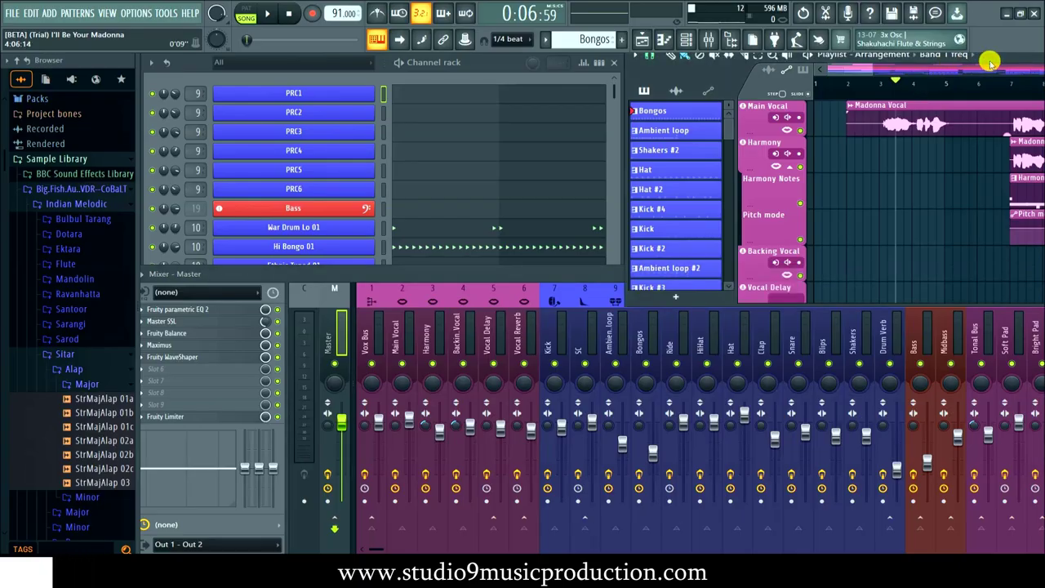
Step: Examine the Main Vocal track's audio track mode and mixer routing options, and bring the Mixer to the front
right_click(751, 106)
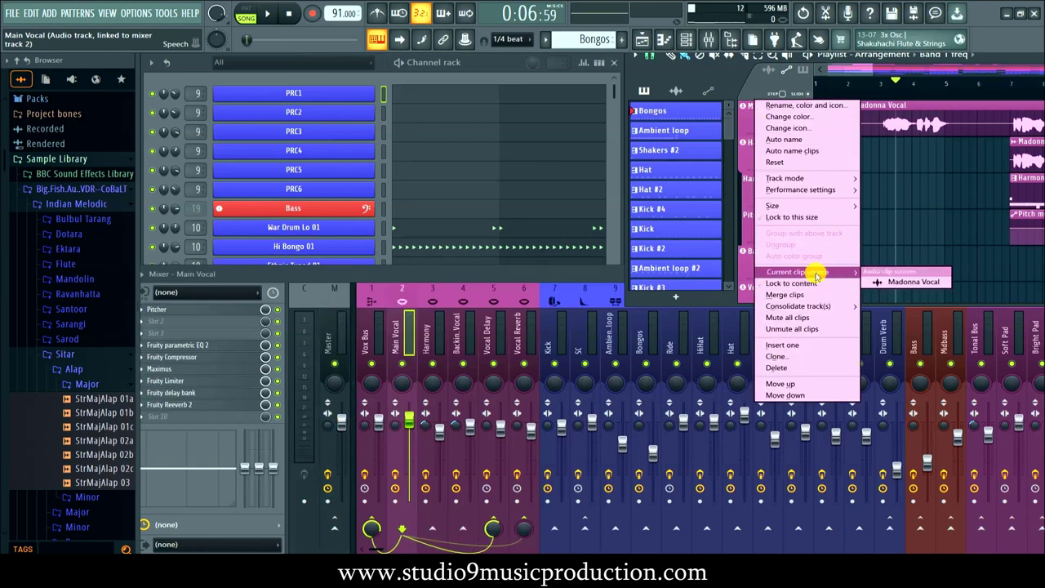
mouse_move(815, 177)
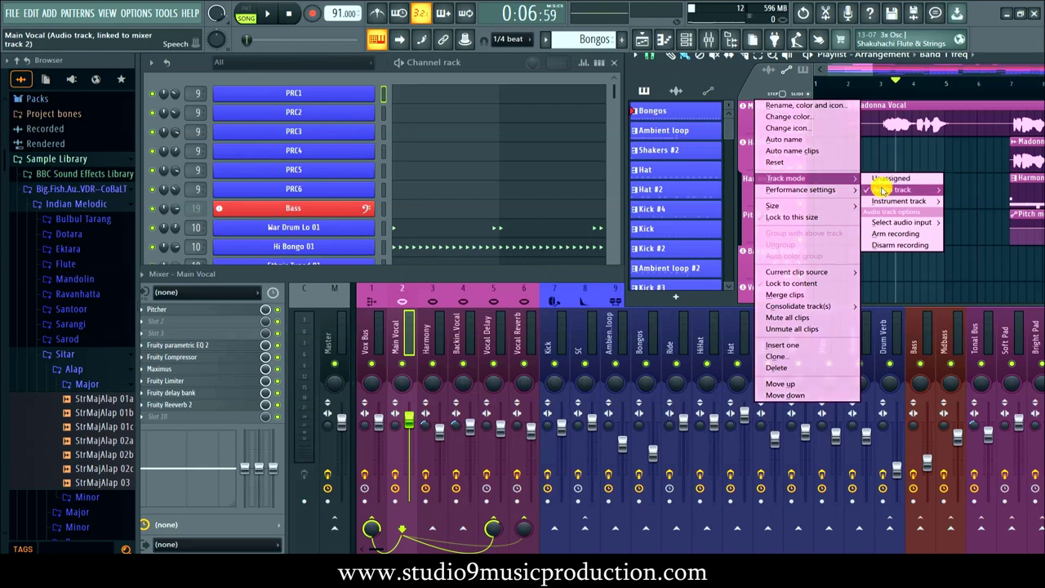
mouse_move(882, 189)
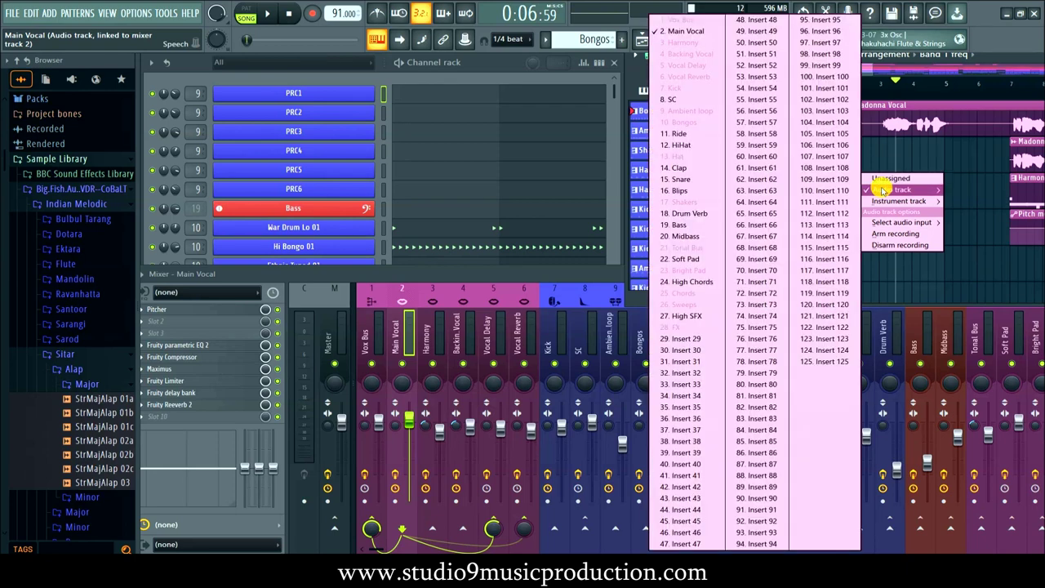
click(947, 67)
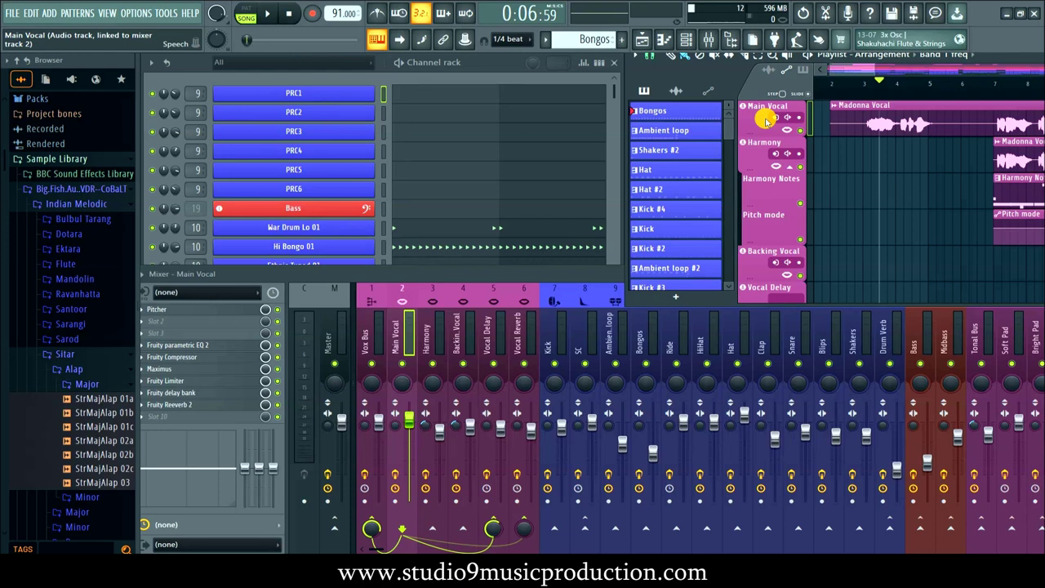
click(461, 271)
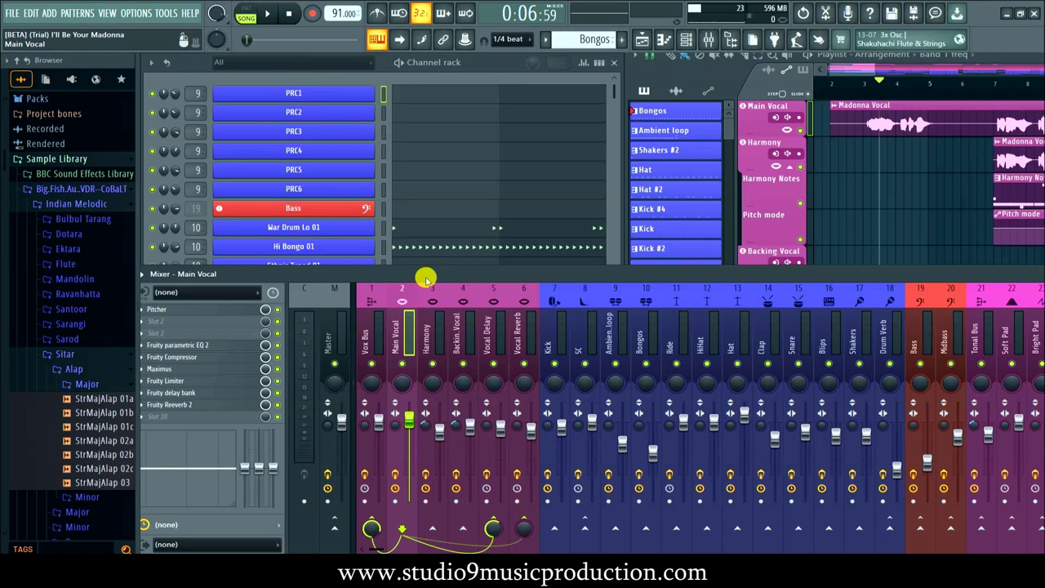
drag(426, 280, 439, 292)
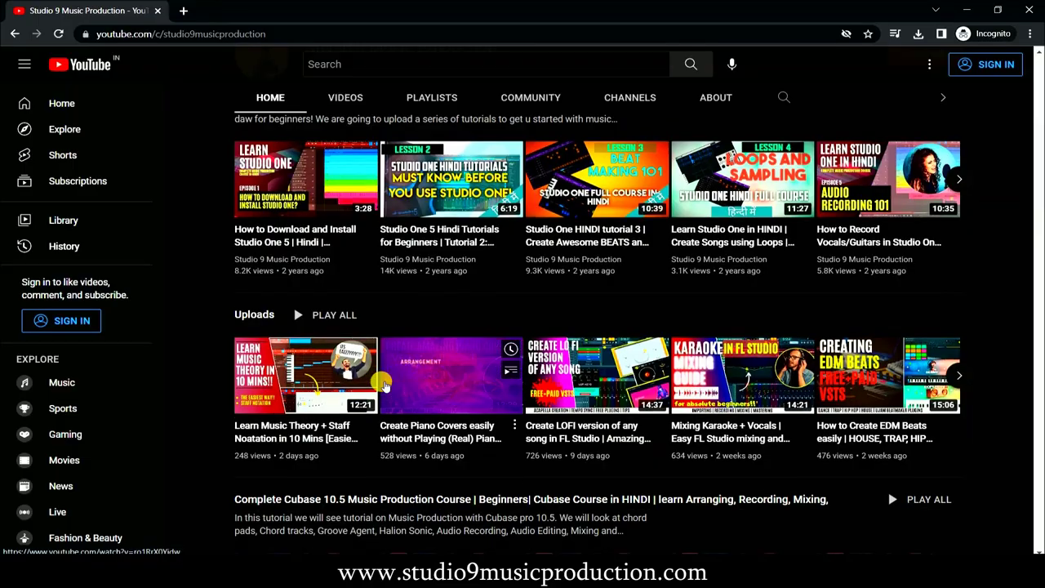
Step: Look through the video sections on the Studio 9 Music Production YouTube channel's home page
scroll(380, 382, down, 2)
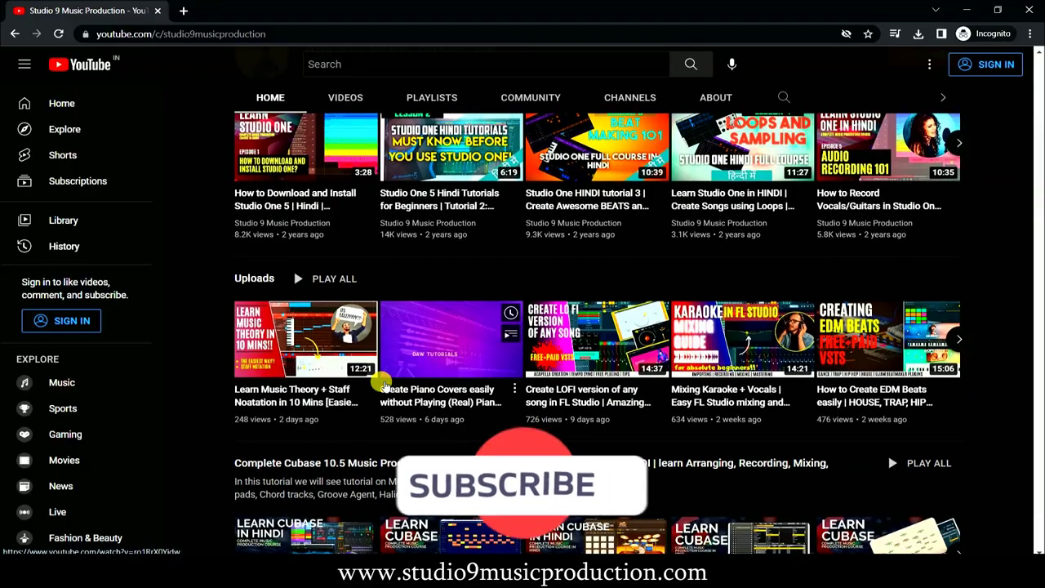
scroll(383, 382, down, 4)
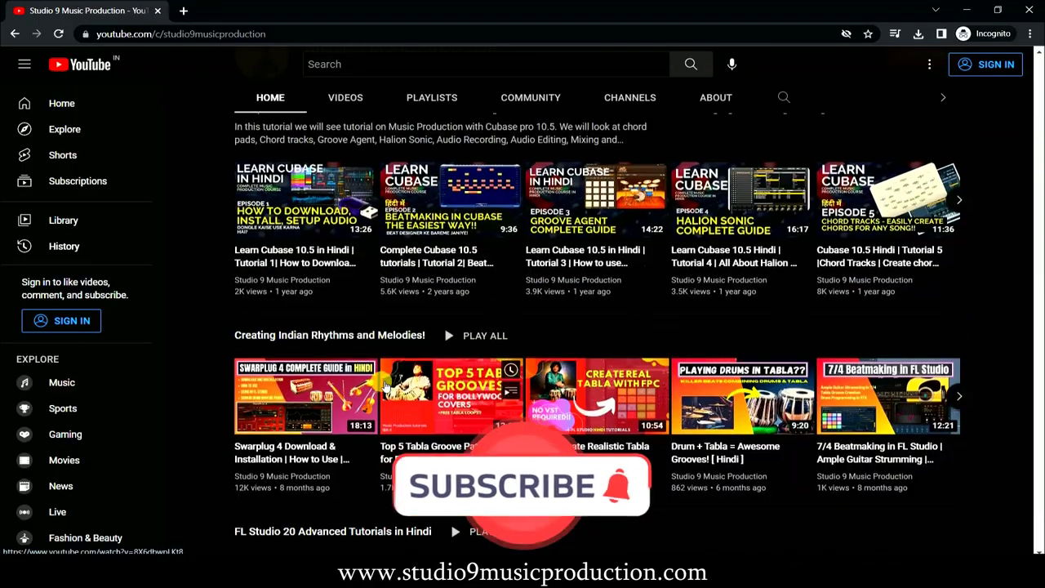
scroll(384, 382, down, 1)
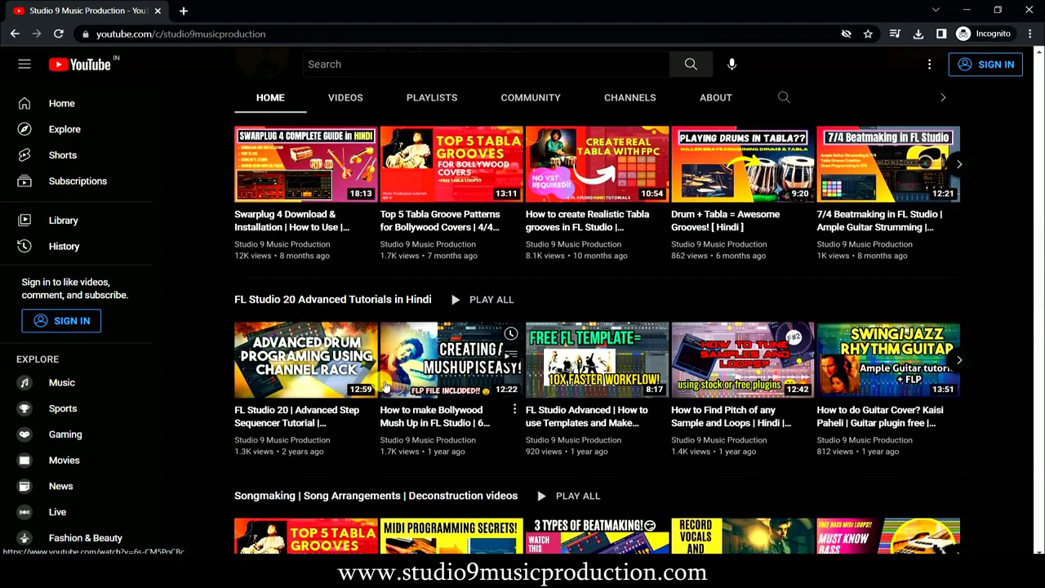